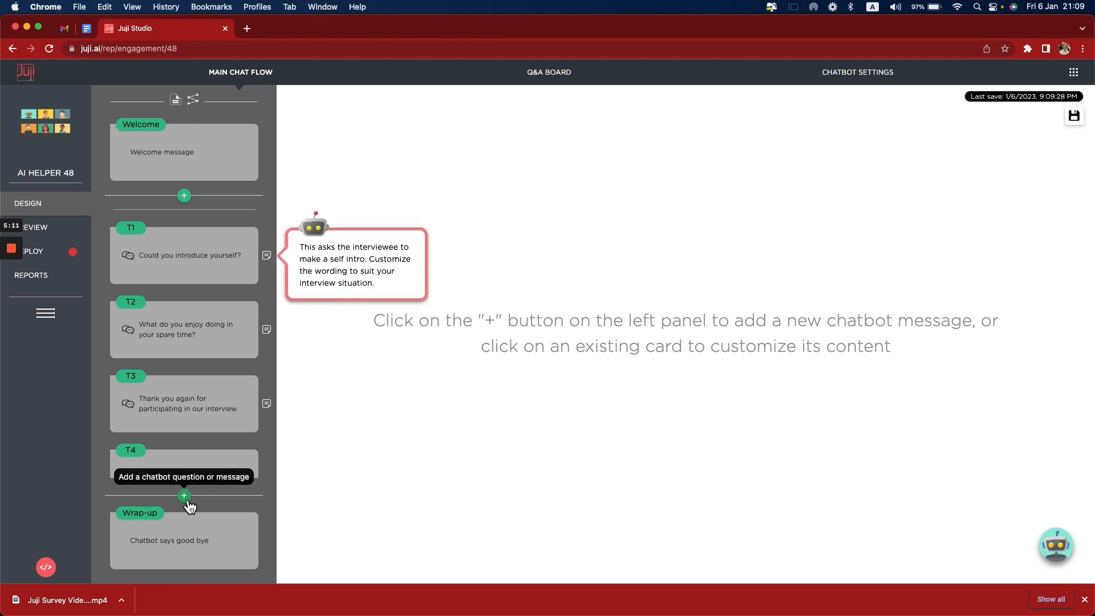
Add a new topic to the main chat flow and place it directly after the spare-time question
left_click(183, 495)
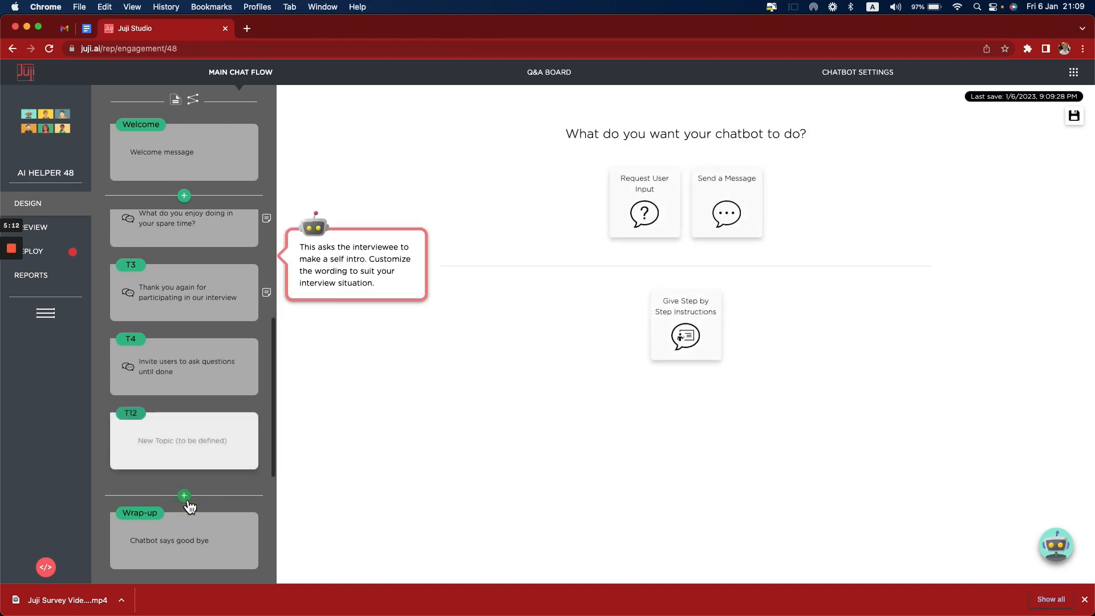
left_click_drag(187, 449, 184, 285)
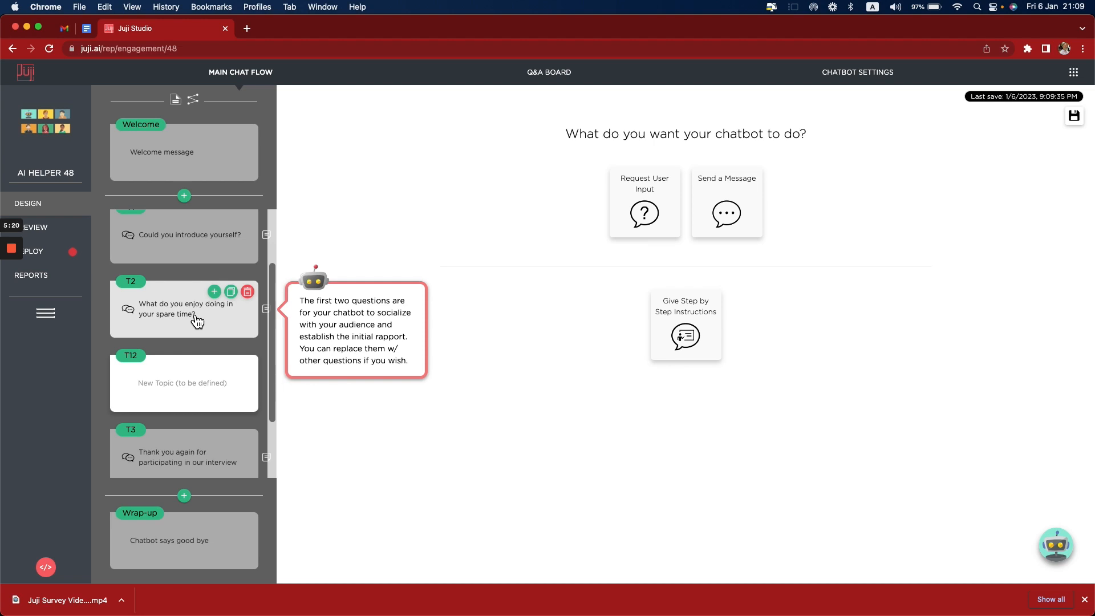
scroll(204, 378, "down", 3)
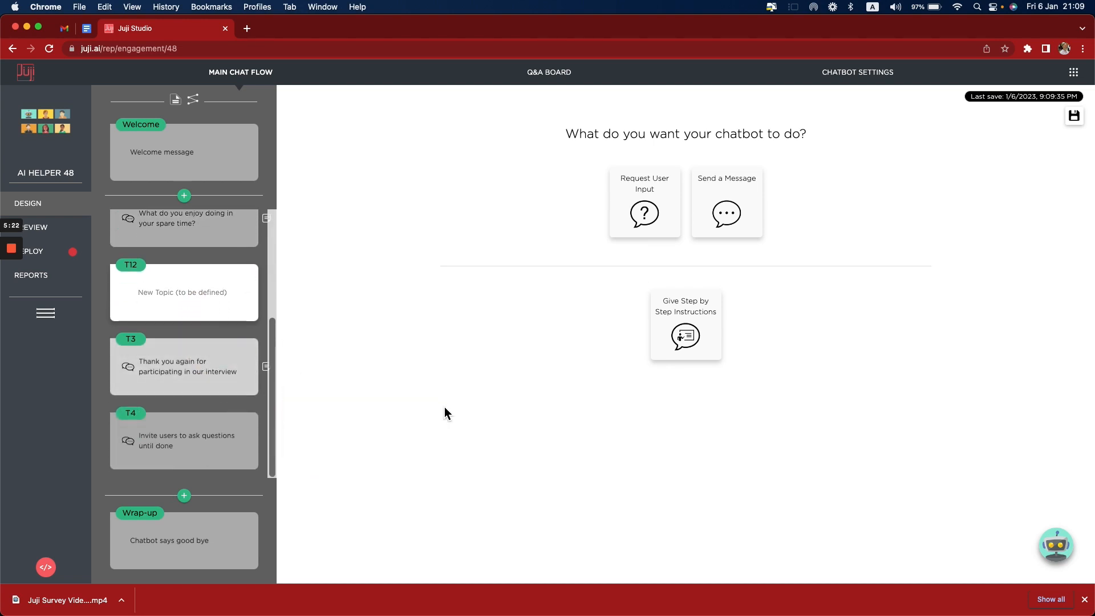
Make the new topic a multi-answer multiple-choice question that asks "How often do you play games?"
left_click(659, 212)
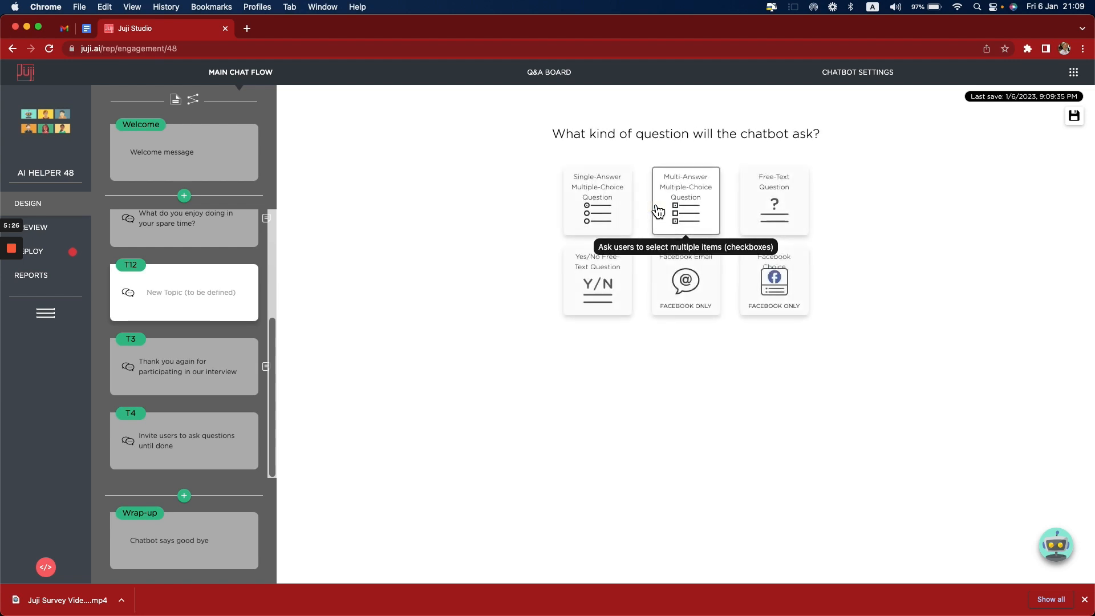
left_click(694, 205)
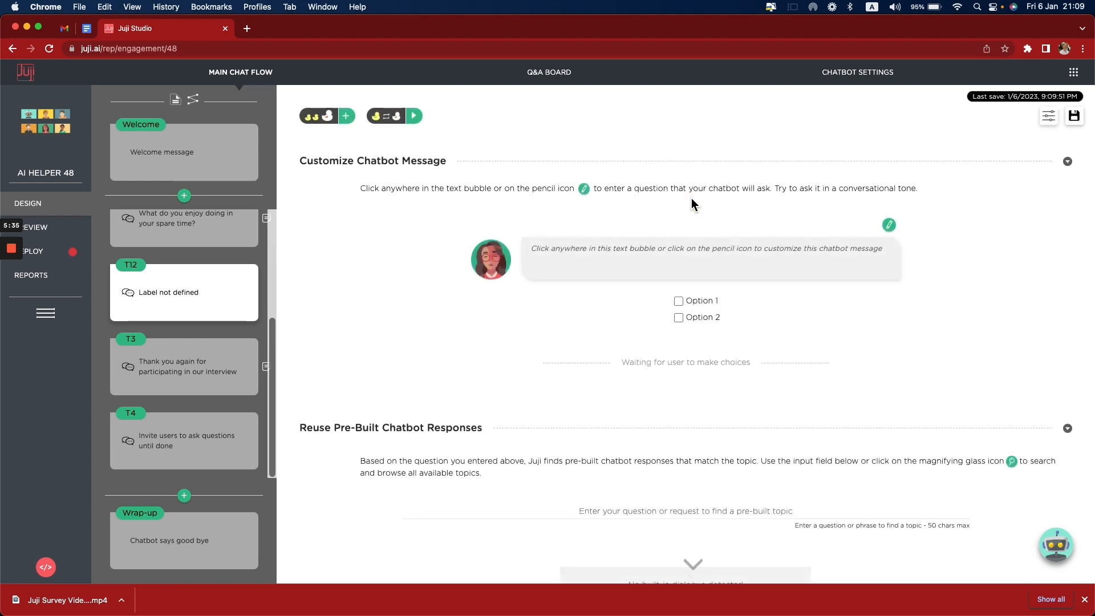
left_click(556, 254)
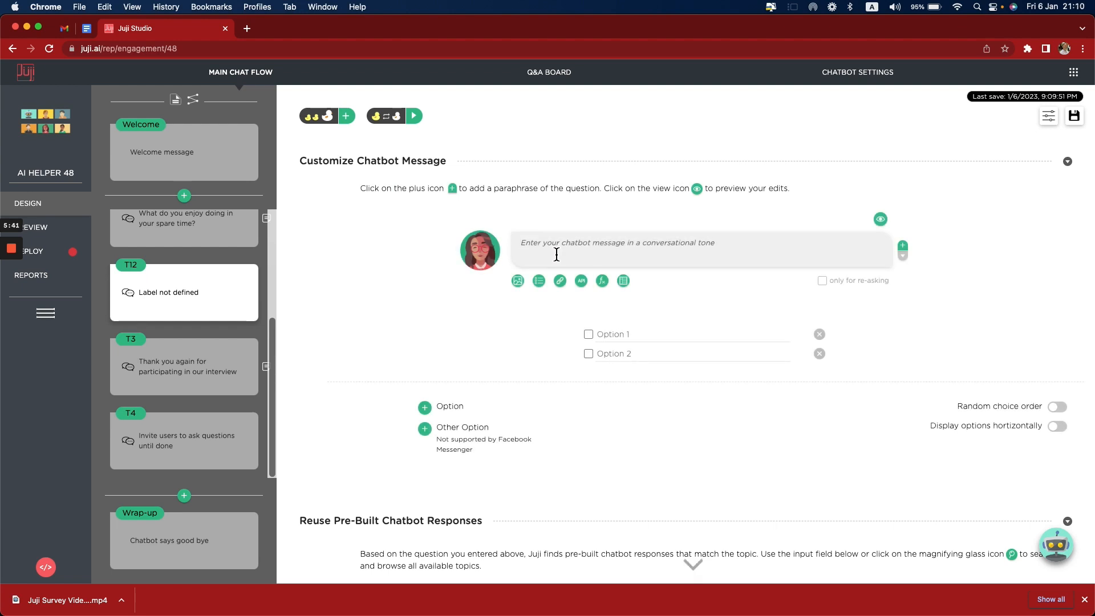
type("How")
type("often do you play games?")
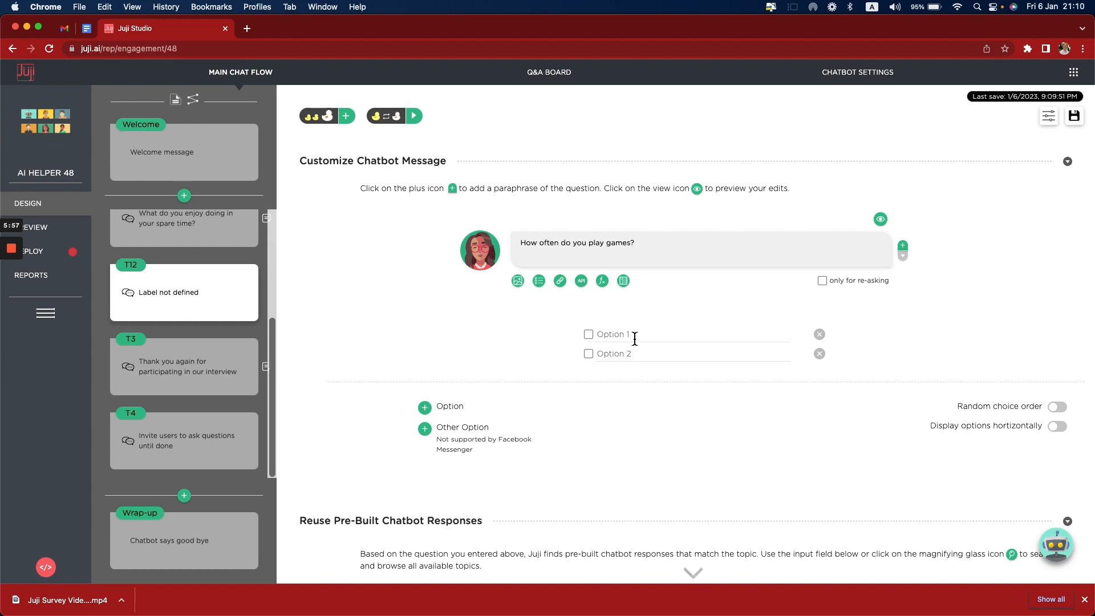
Fill in the first two answer options as "Every day" and "Every week"
left_click(634, 339)
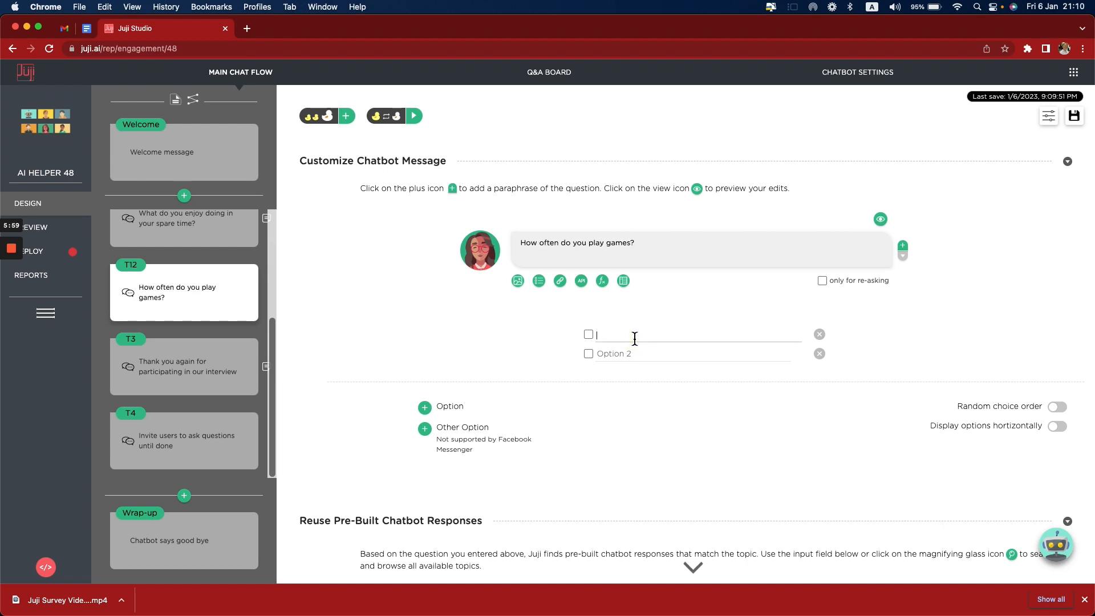
type("Every day")
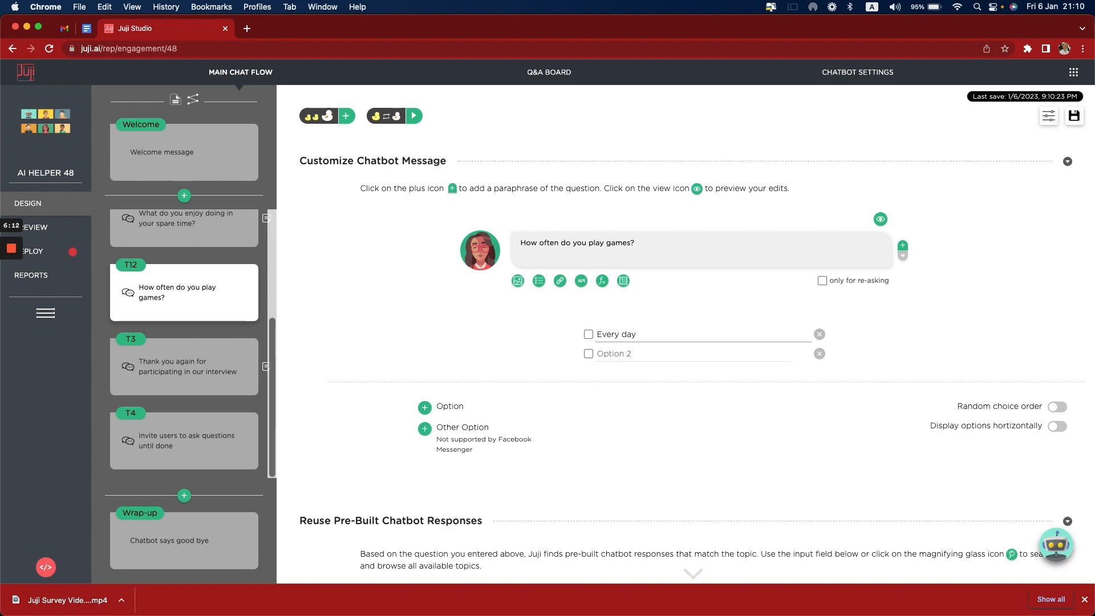
left_click(609, 354)
type("Eve")
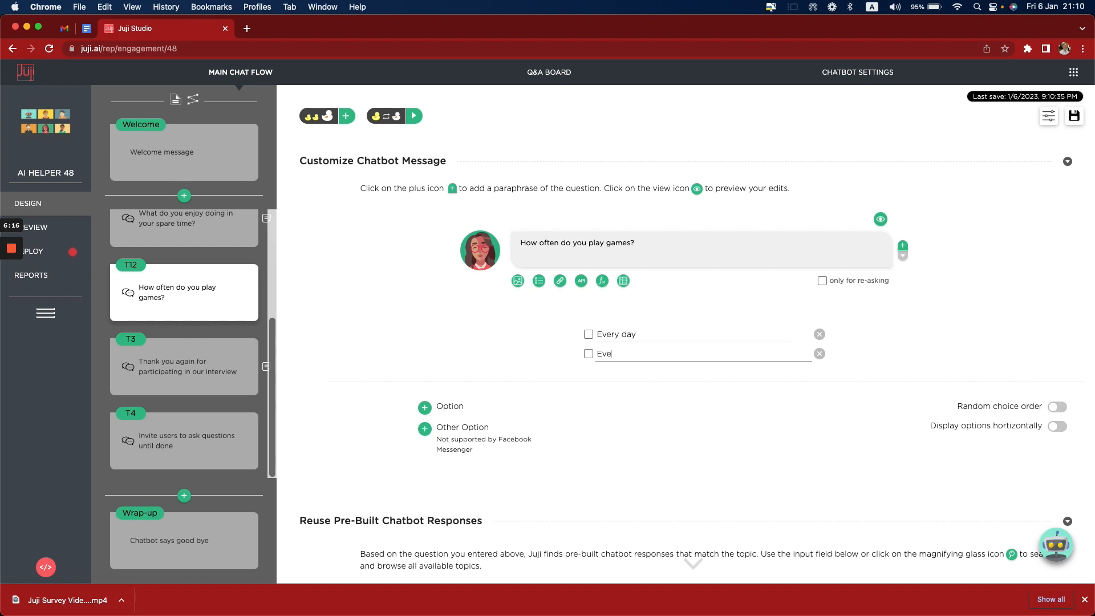
type("ry week")
left_click(645, 376)
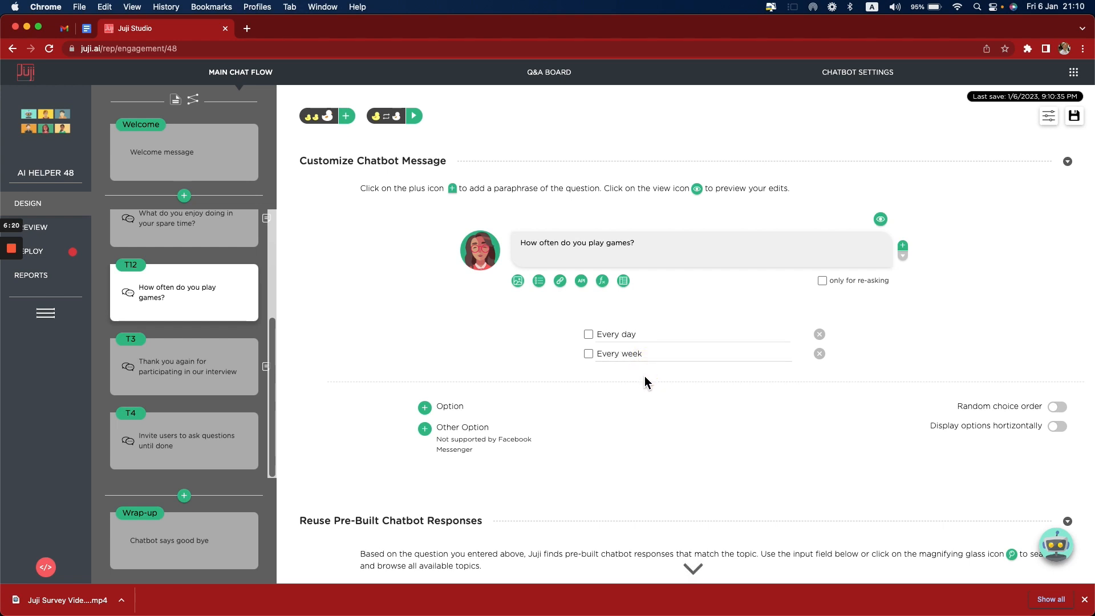
Add two more answer options, "Every month" and "A few times a year", to the game-frequency question
left_click(425, 408)
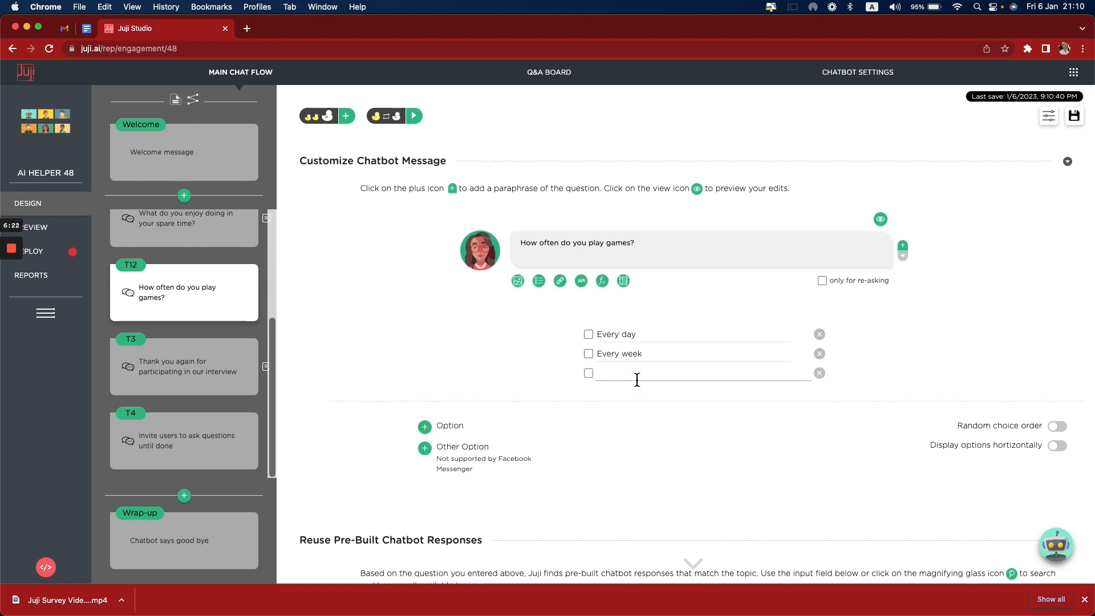
type("Every month")
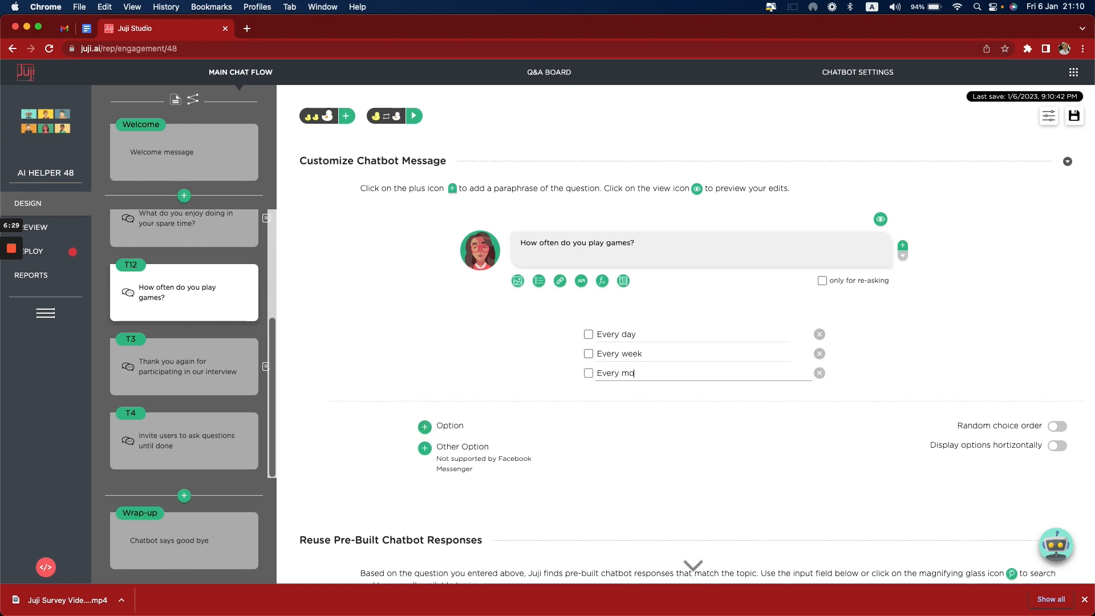
left_click(427, 429)
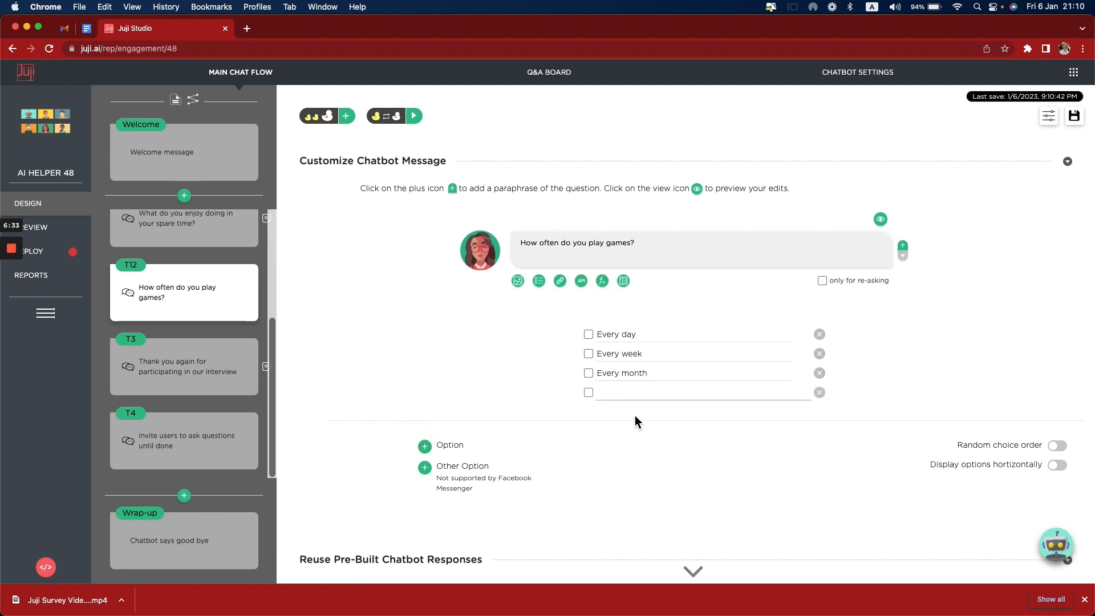
type("A few time")
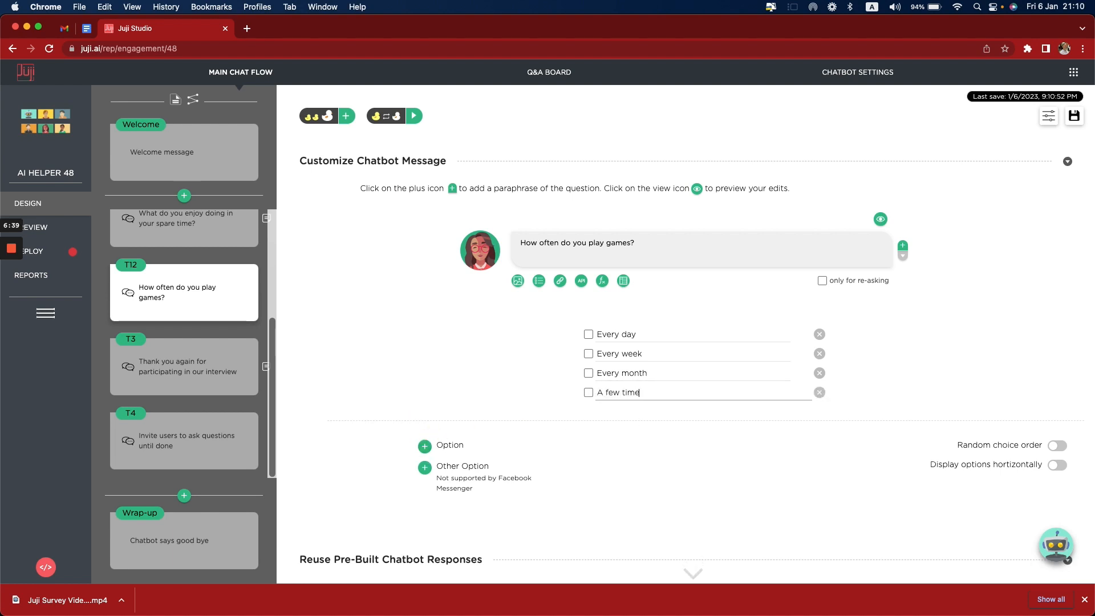
type("s a year")
left_click(847, 379)
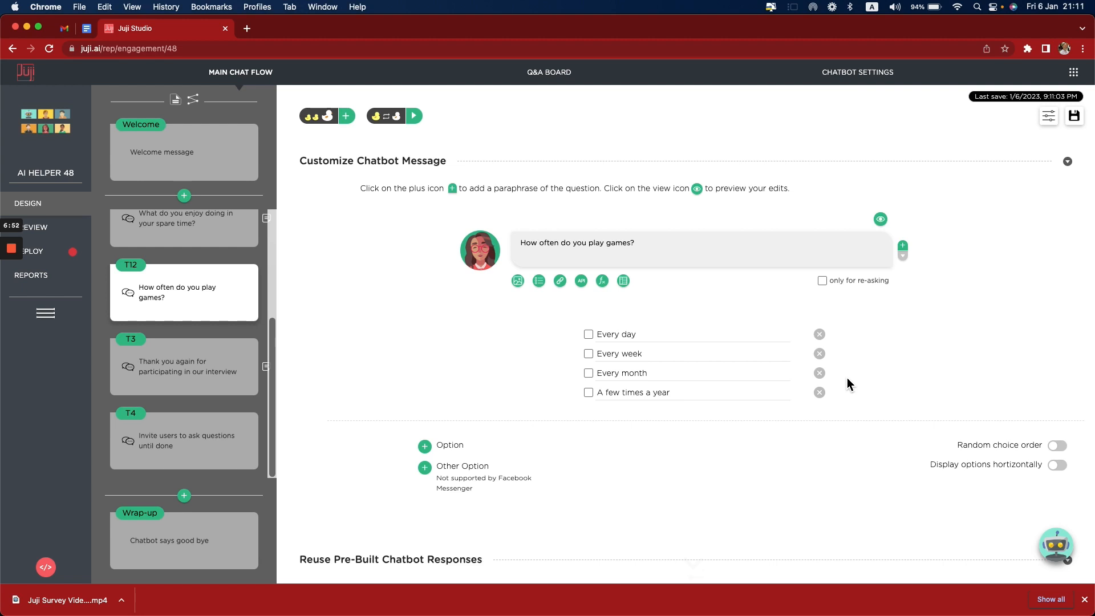
Add another new topic and place it directly after "How often do you play games?" in the chat flow
scroll(846, 377, "down", 1)
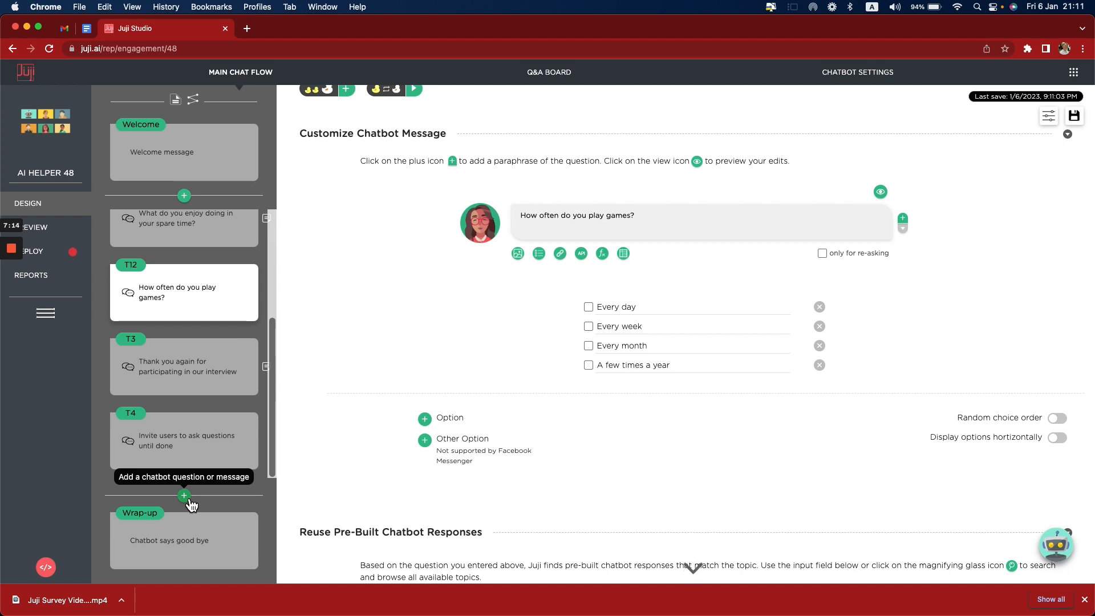
scroll(191, 505, "up", 5)
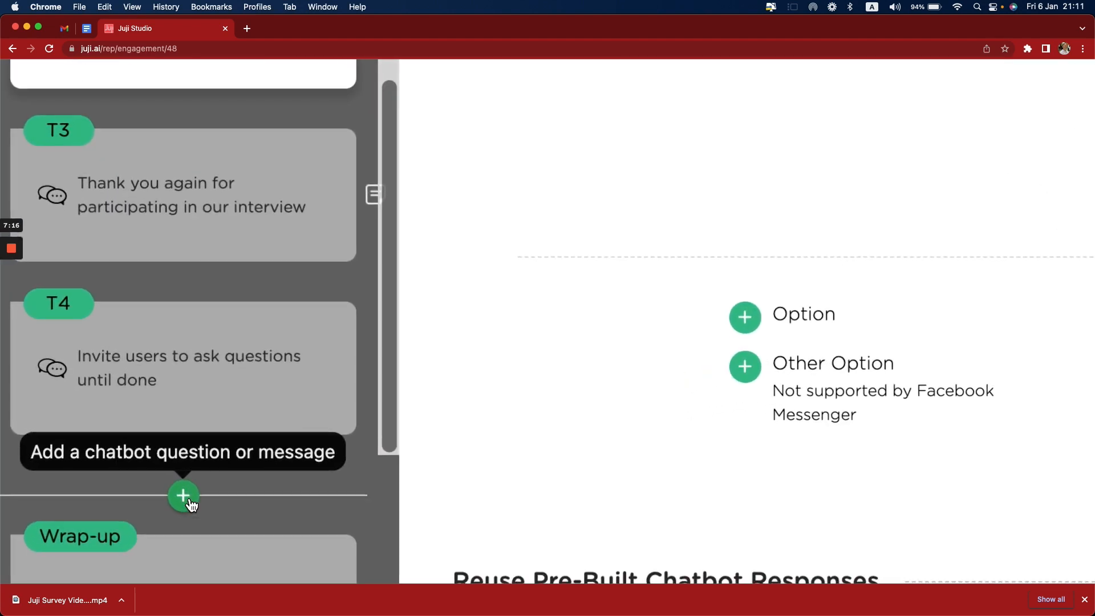
scroll(192, 505, "down", 5)
left_click(189, 500)
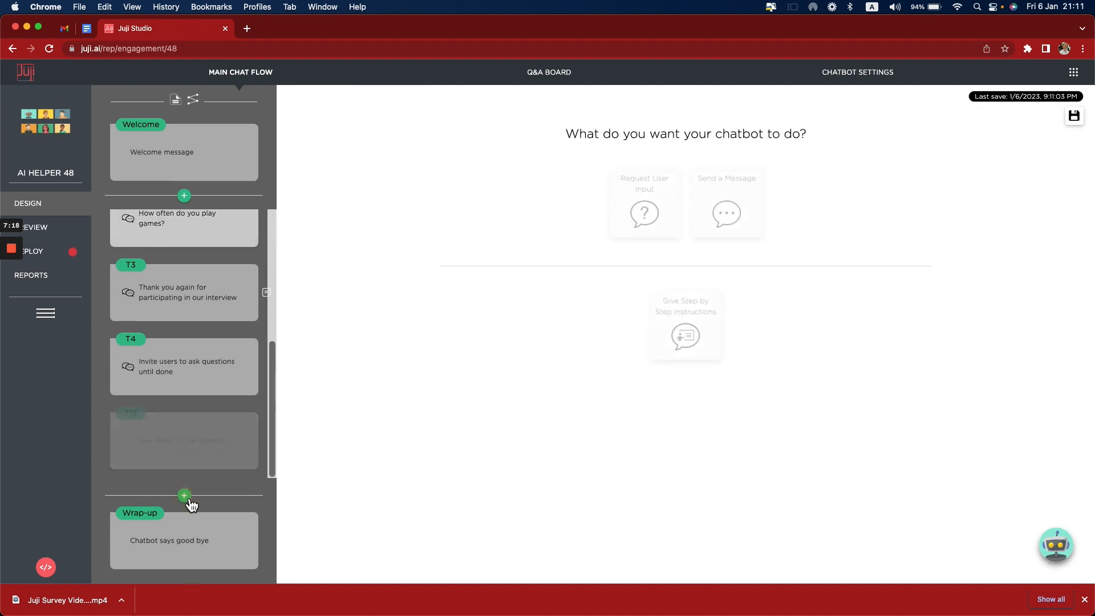
left_click_drag(191, 453, 185, 274)
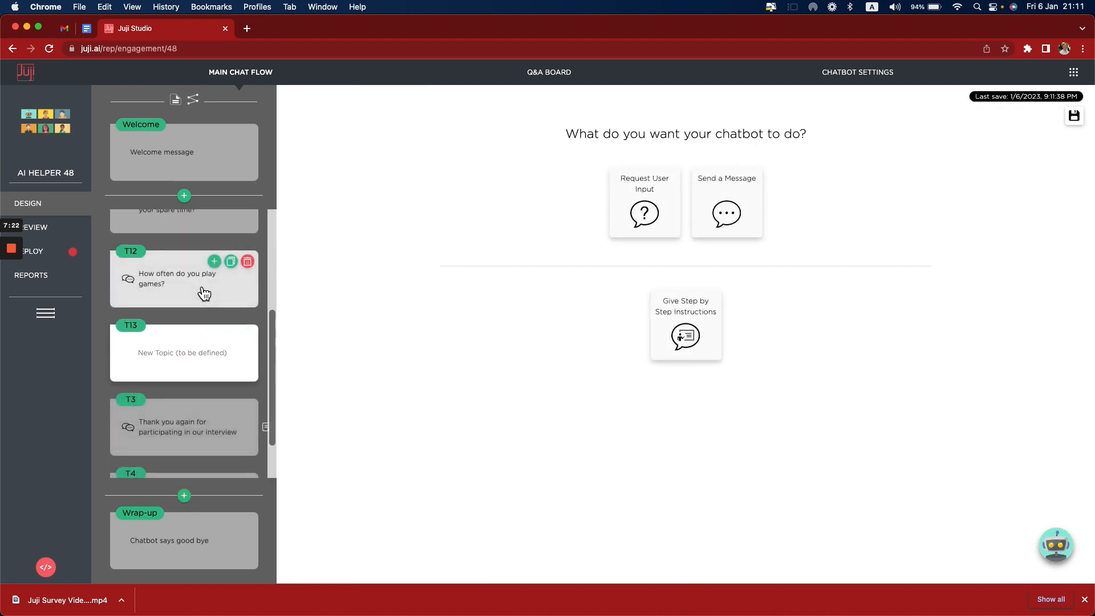
scroll(204, 357, "down", 2)
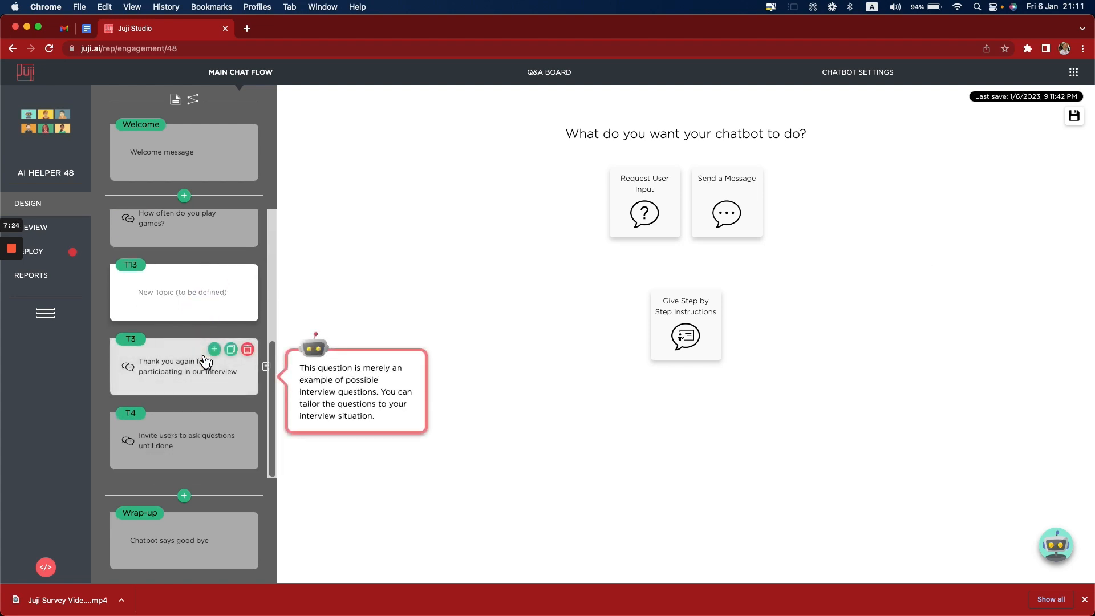
Make this topic a multi-answer multiple-choice question asking "What kind of games do you like to play? Choose all that apply."
left_click(642, 202)
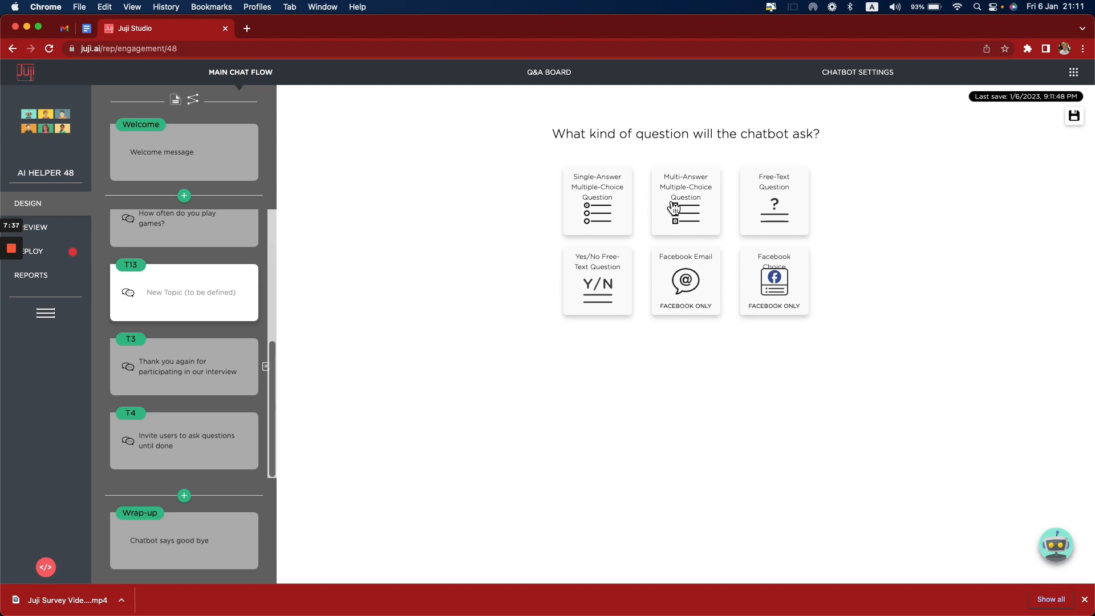
left_click(697, 214)
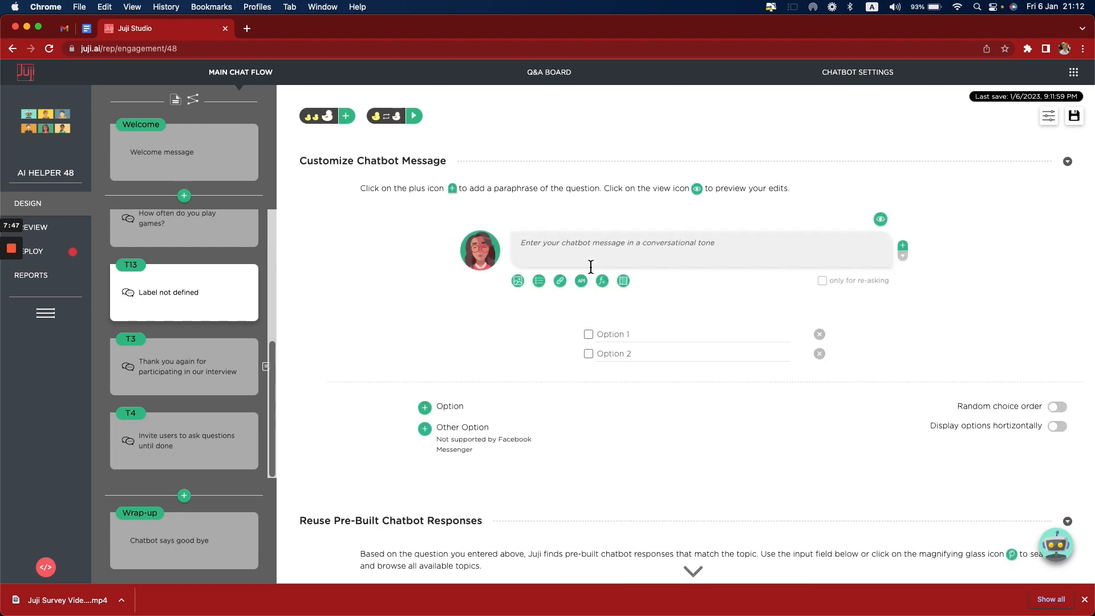
type("What kind of games do you like to play? Choose all that apply.")
Enter the answer options Action, Strategy, Creator, Real-time strategy, Shooters, Role-playing and Sports for the kinds-of-games question
left_click(616, 336)
type("Act")
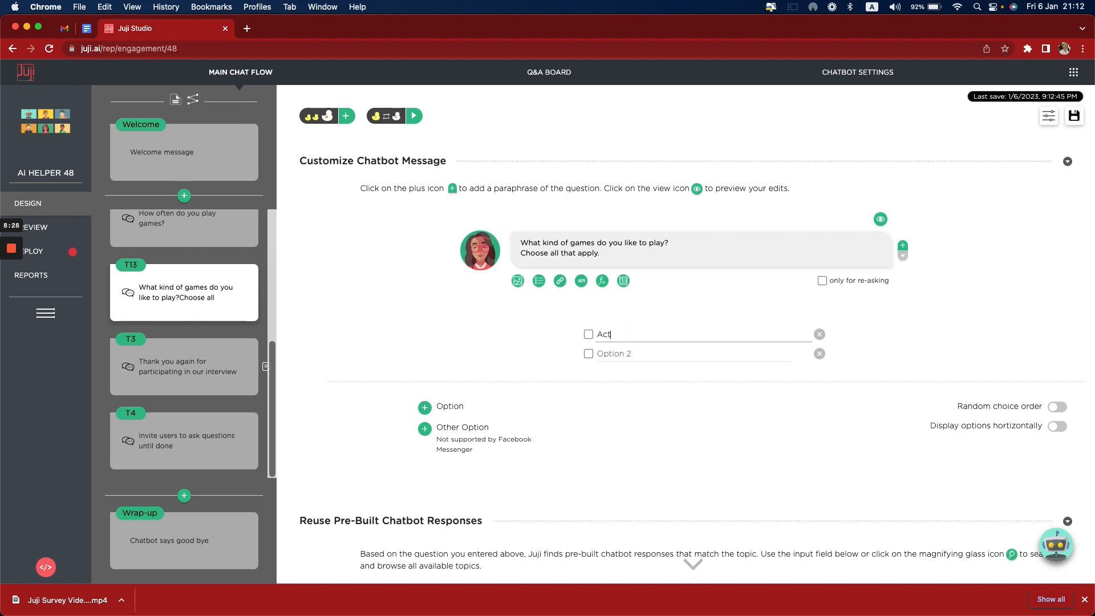
type("ion")
left_click(631, 357)
type("Strategy")
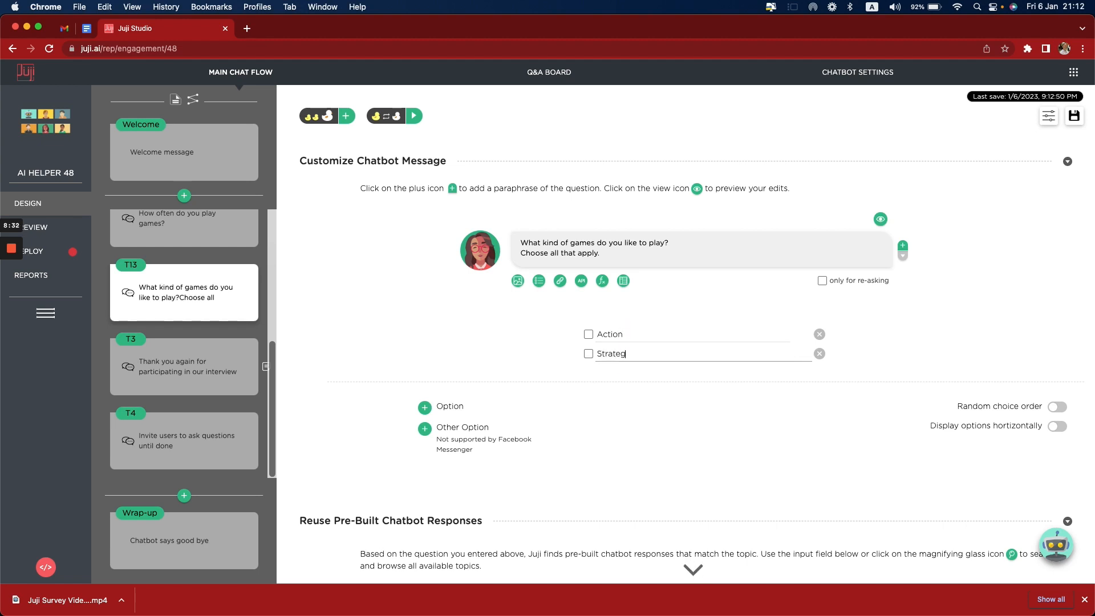
left_click(424, 407)
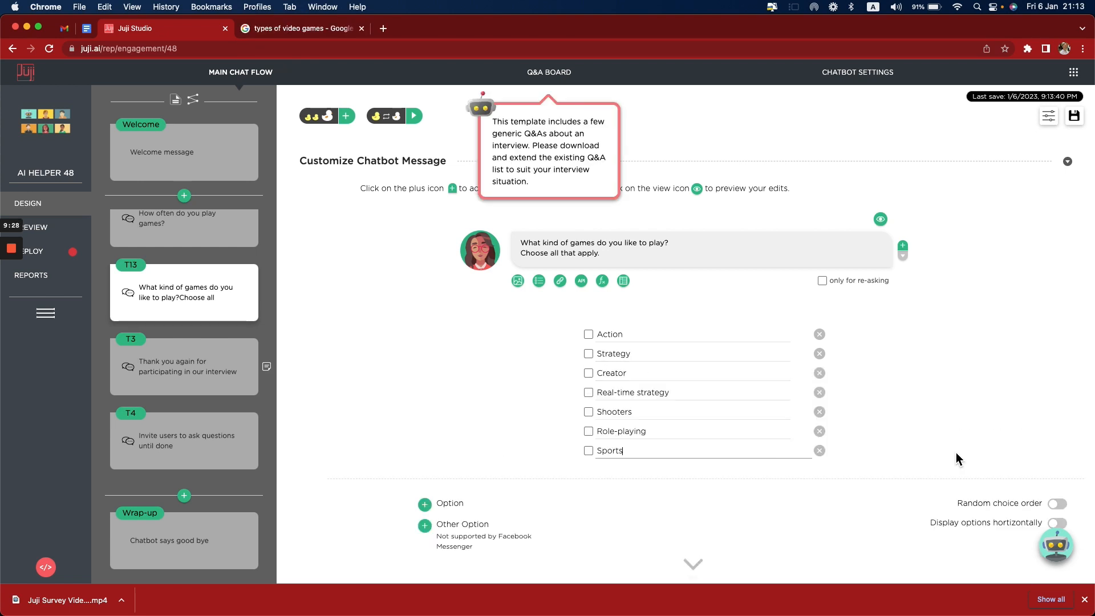
left_click(902, 410)
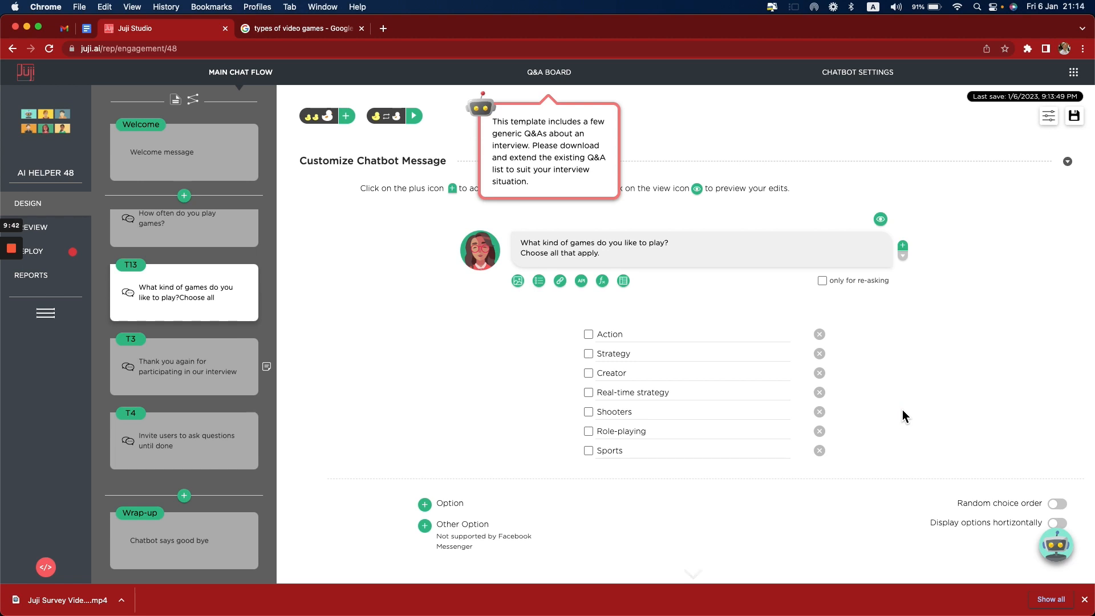
Open the chatbot preview, continue past the greeting and reply "Yes" to being ready to get started
left_click(38, 228)
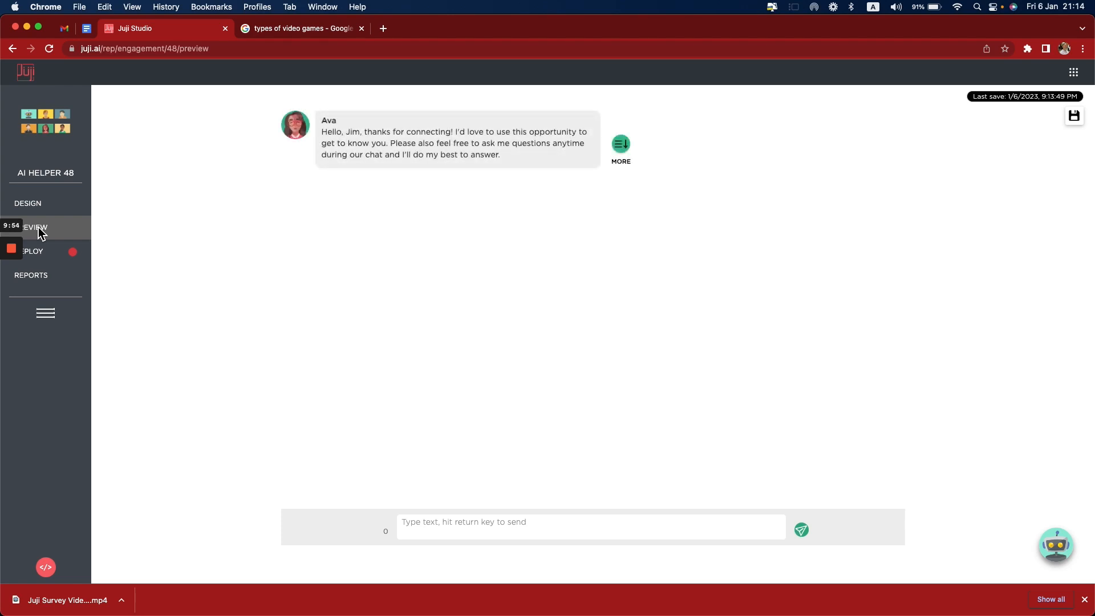
left_click(621, 146)
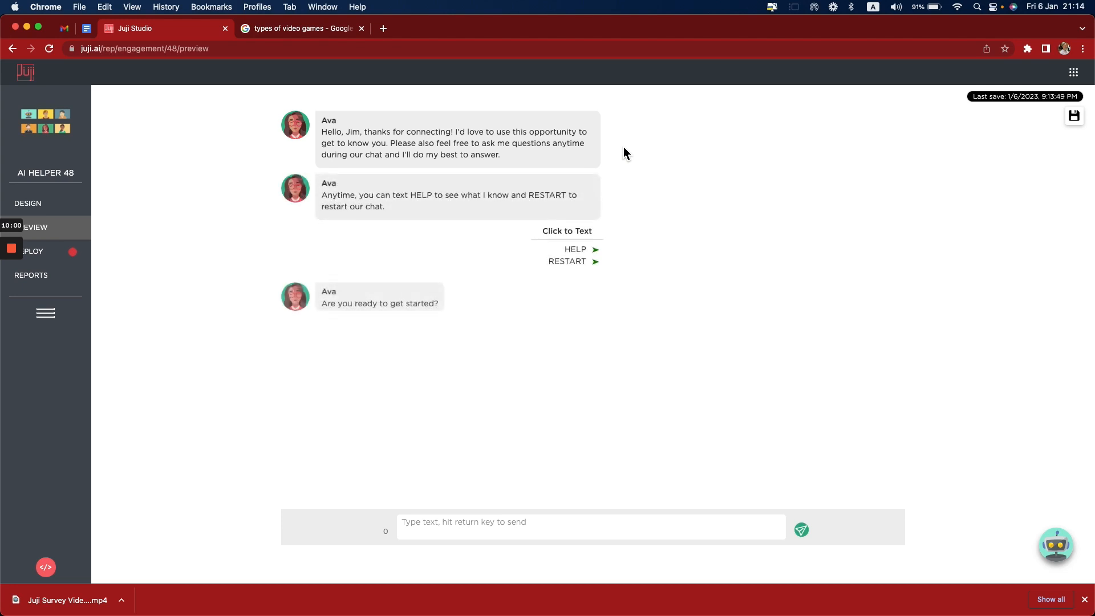
left_click(451, 523)
type("Yes")
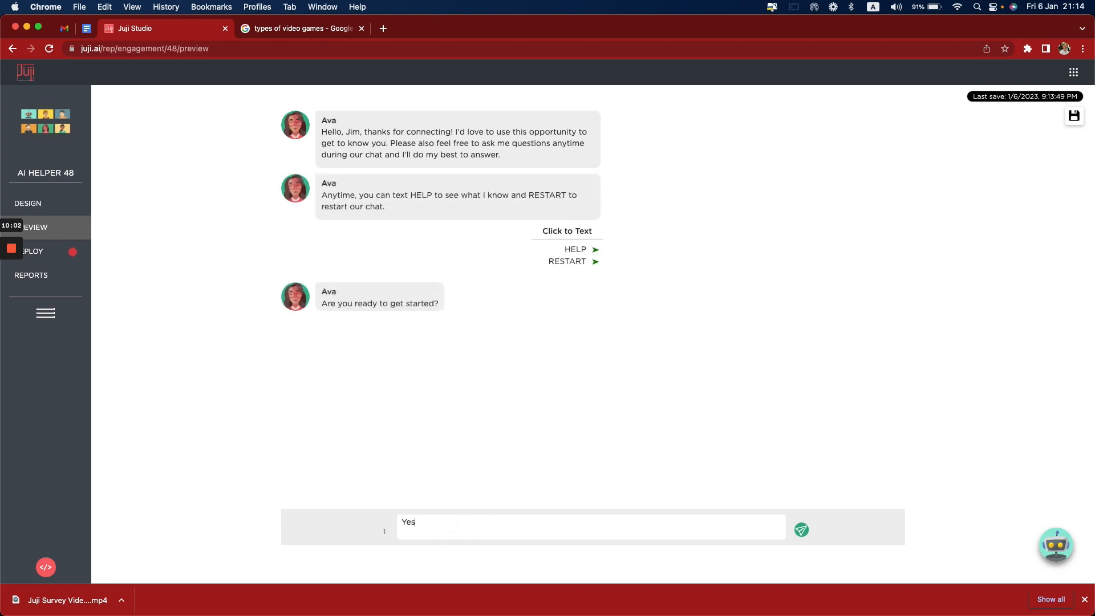
key("Return")
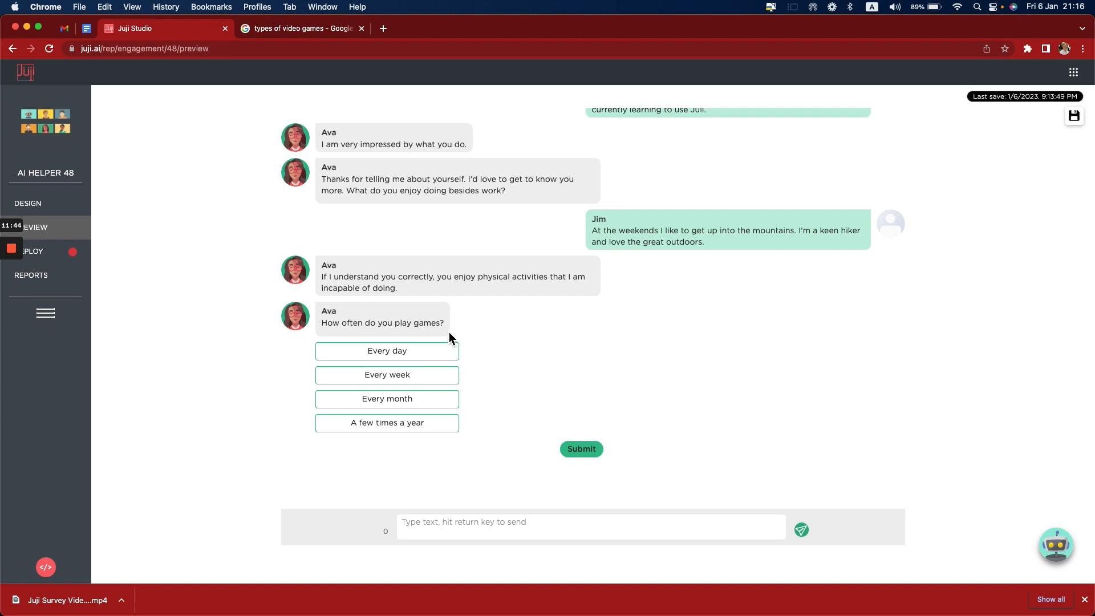
Submit "Every day" as the answer to how often games are played
left_click(393, 360)
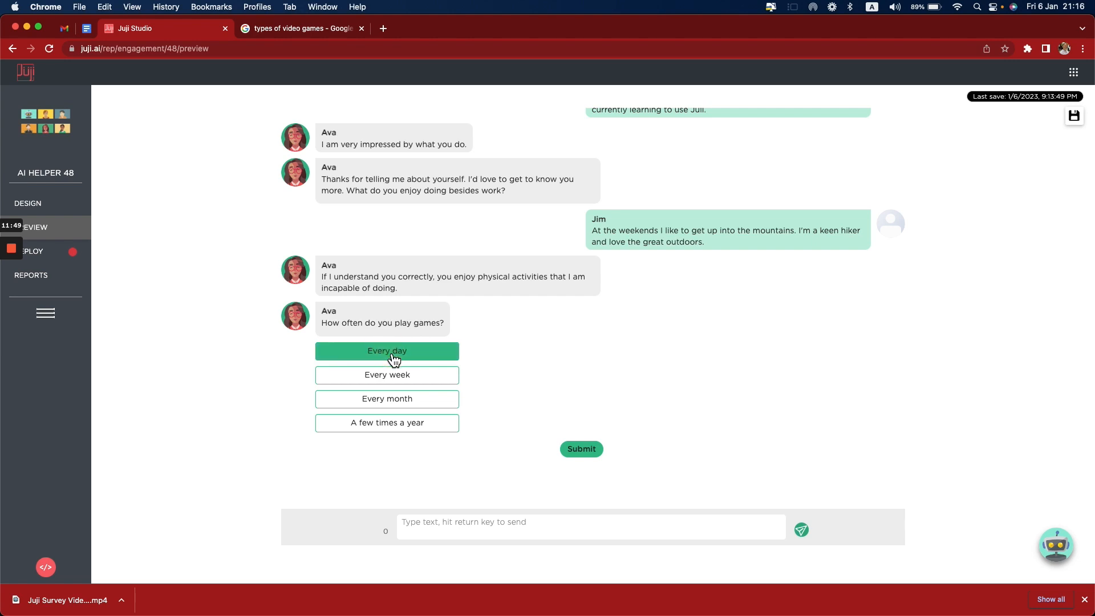
left_click(585, 451)
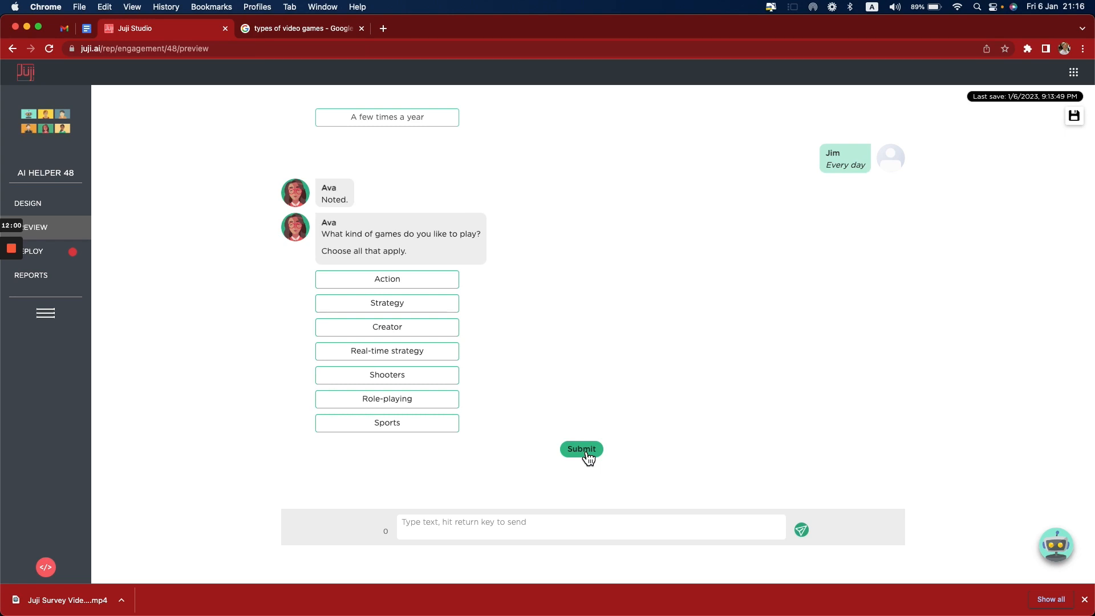
Submit Action, Creator, Real-time strategy, Role-playing and Sports as the answers to the kinds-of-games question in the preview chat
left_click(411, 280)
left_click(405, 327)
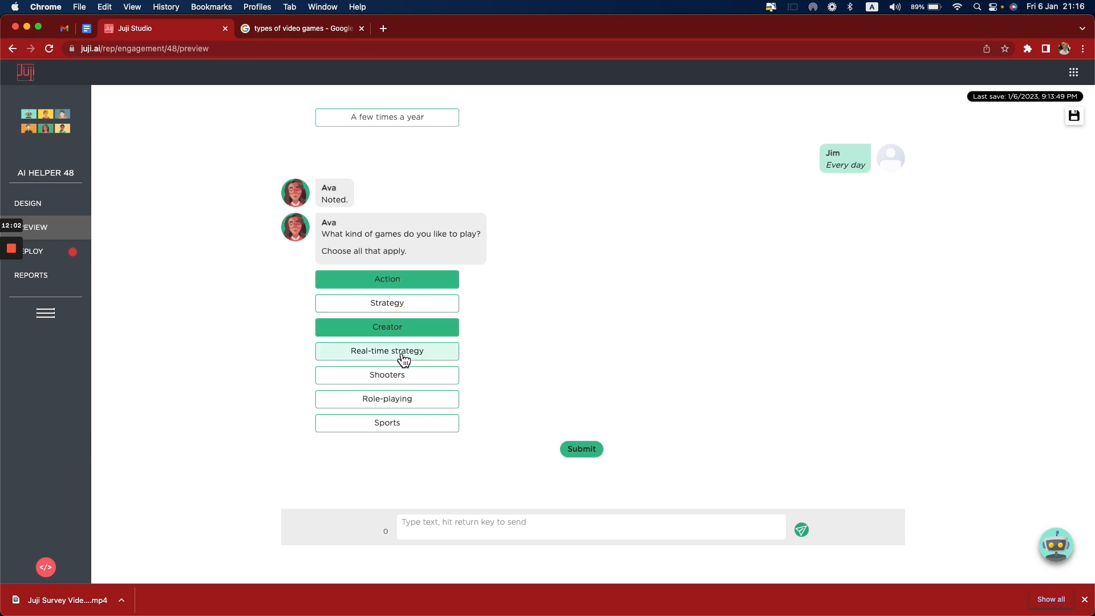
left_click(403, 354)
left_click(396, 399)
left_click(398, 425)
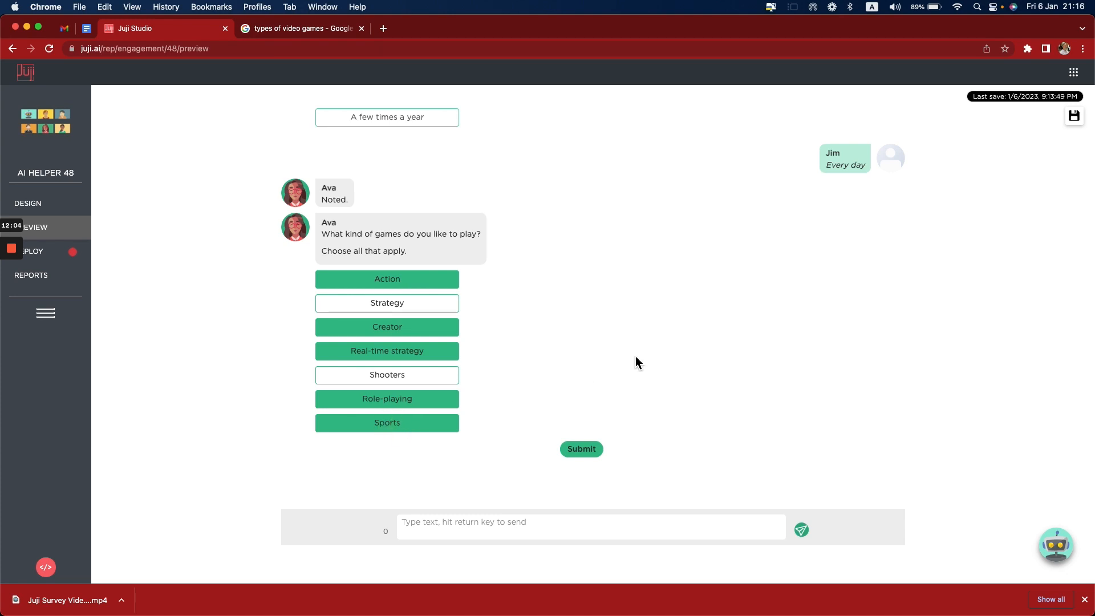
left_click(586, 451)
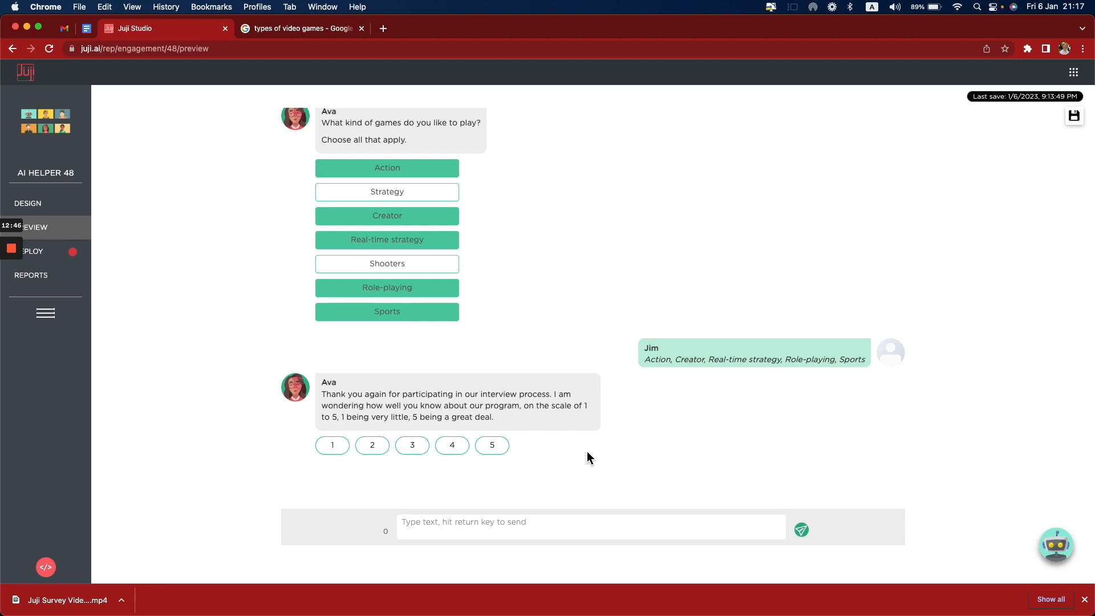
Return to the chatbot design and open the "How often do you play games?" topic in the main chat flow
left_click(39, 213)
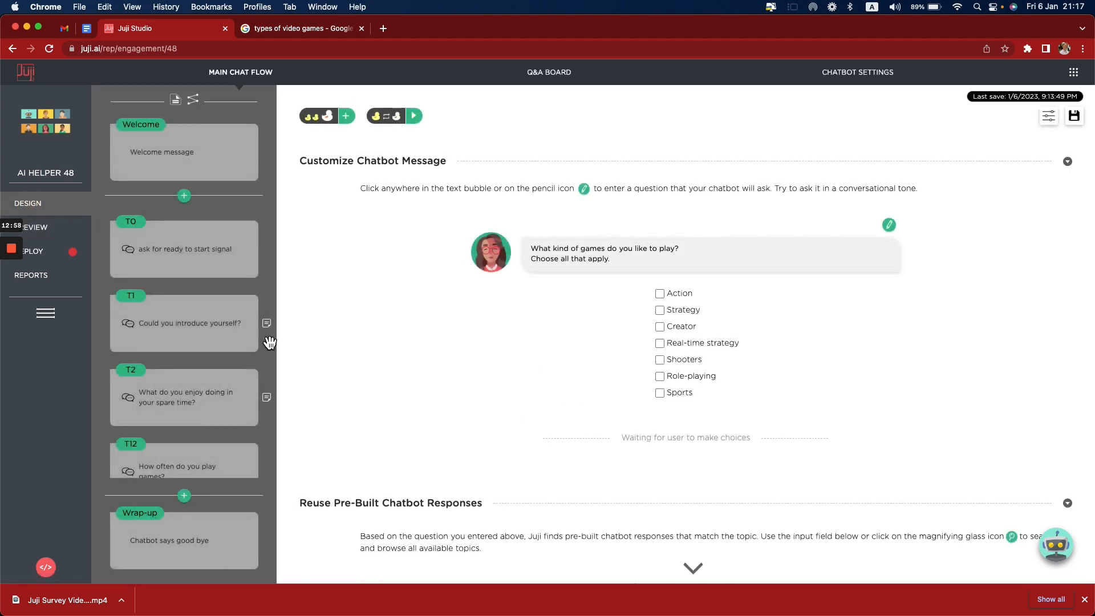
scroll(269, 342, "down", 3)
mouse_move(183, 327)
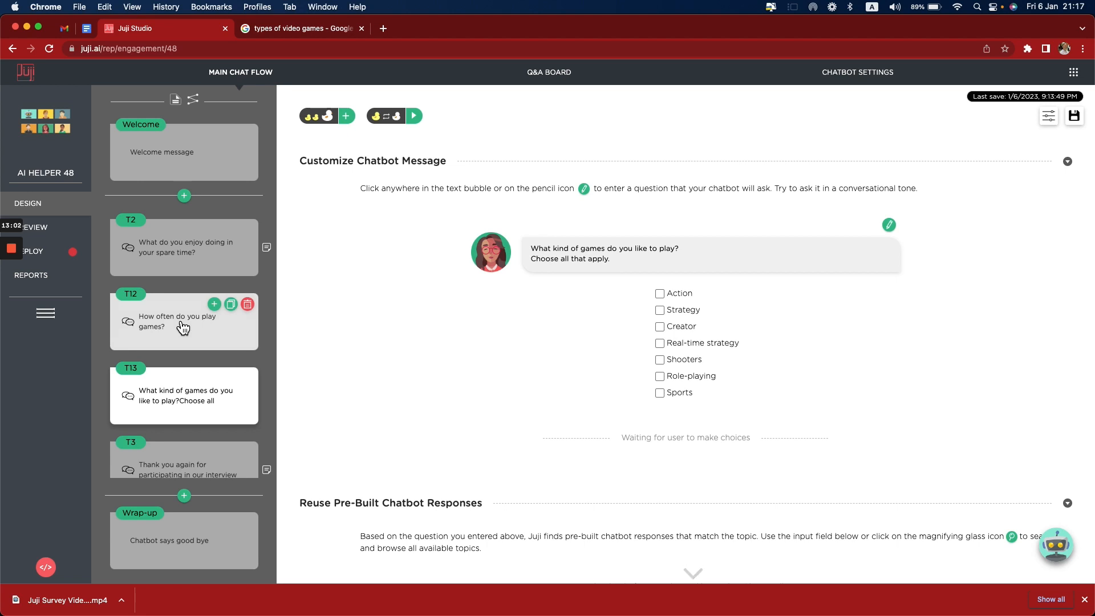
left_click(183, 327)
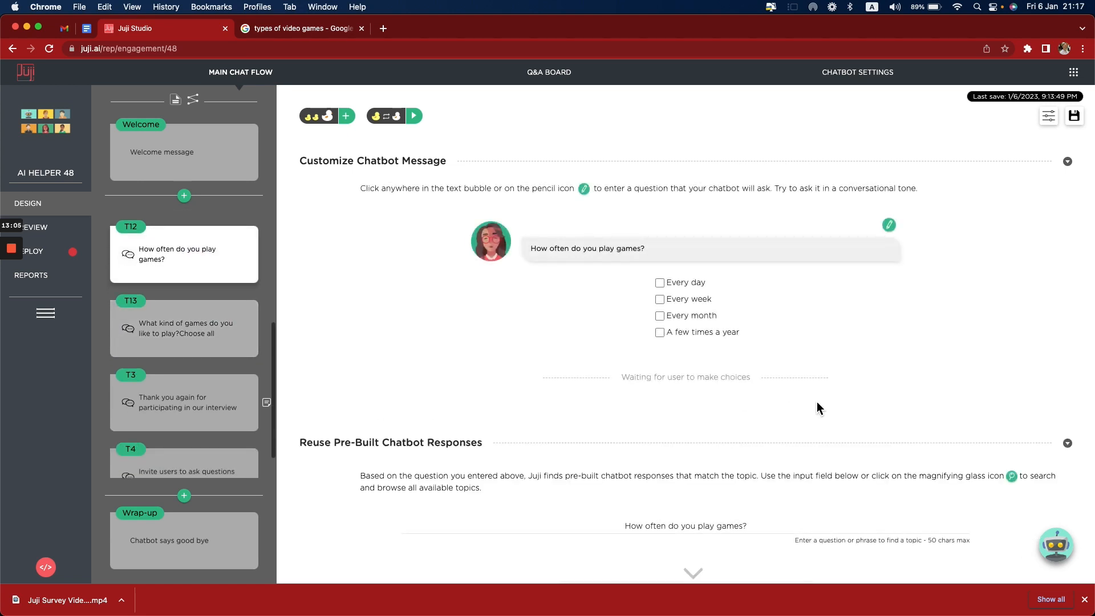
Add a custom chatbot response to the game-frequency question, triggered when the user's choice is "Every day"
scroll(828, 401, "down", 5)
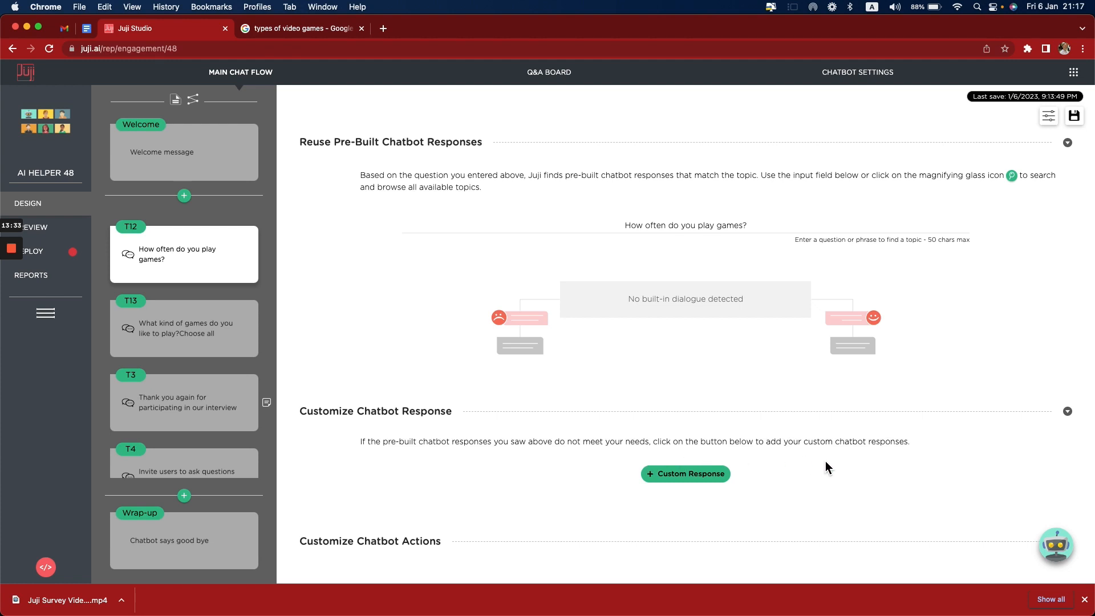
scroll(681, 478, "up", 5)
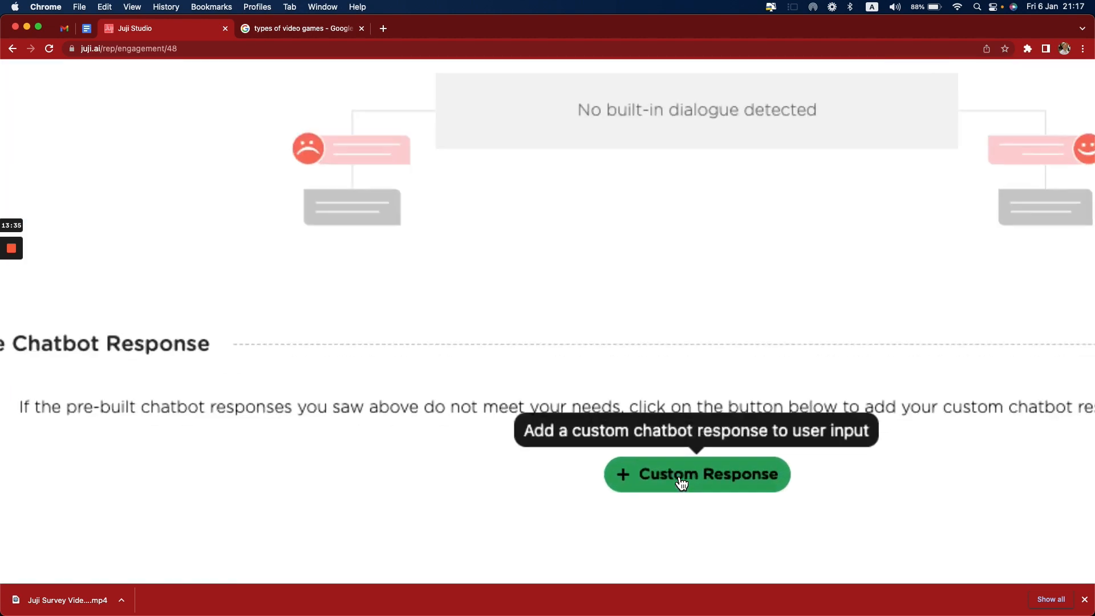
scroll(682, 484, "down", 5)
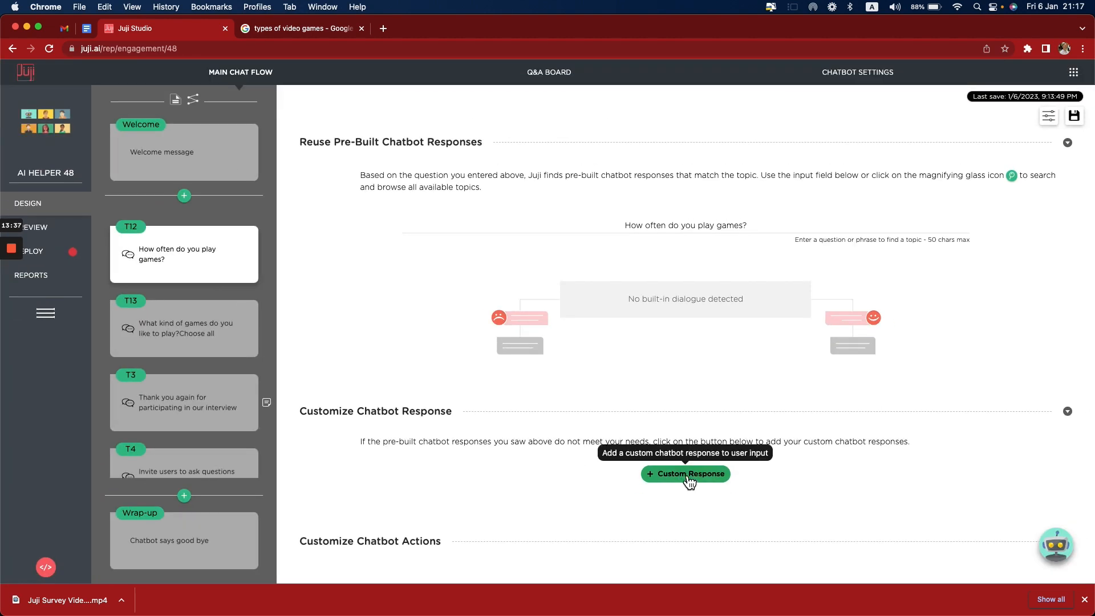
left_click(689, 478)
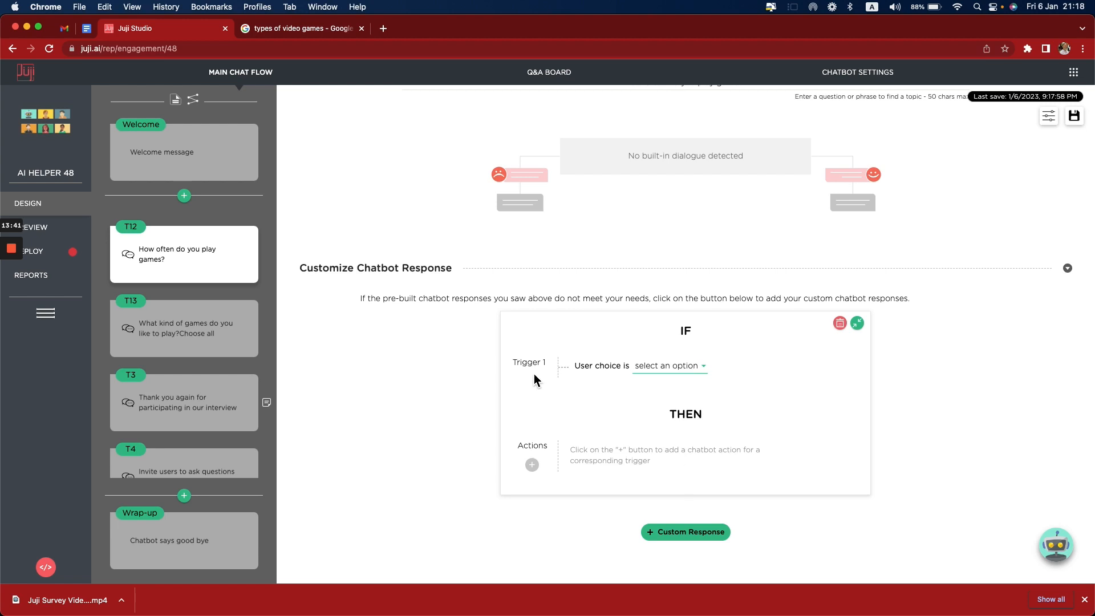
left_click(703, 368)
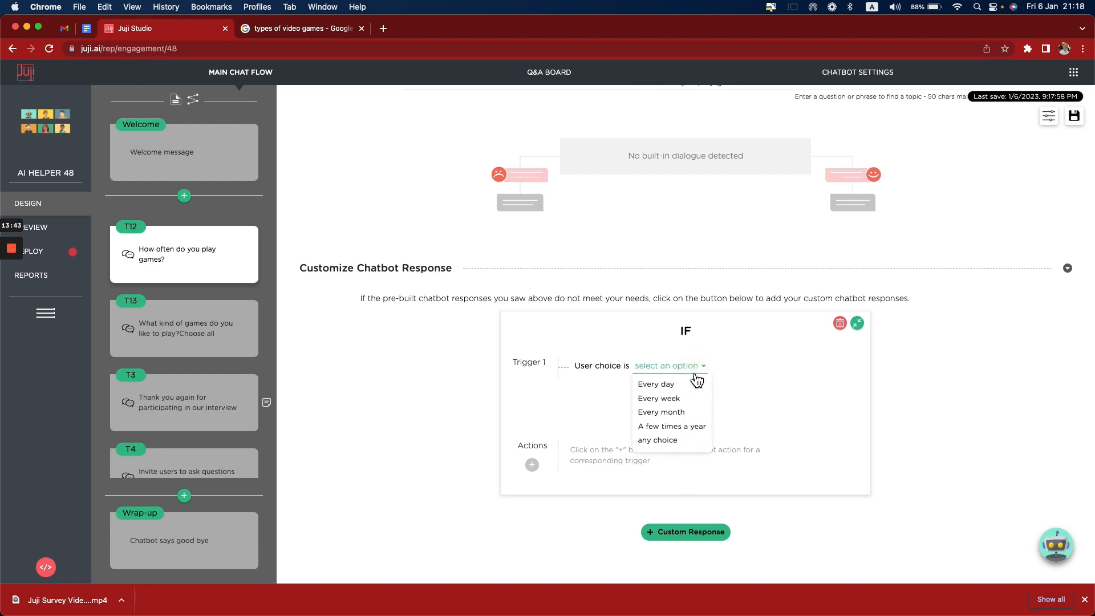
left_click(677, 385)
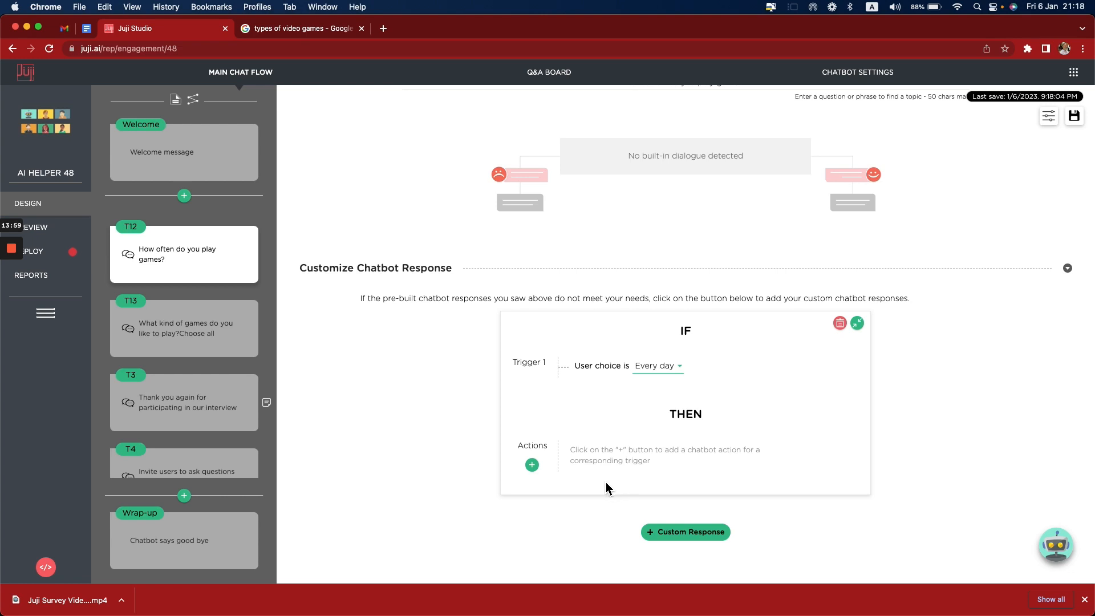
Add an Extended Reply action to the "Every day" trigger that creates a new remark
left_click(534, 466)
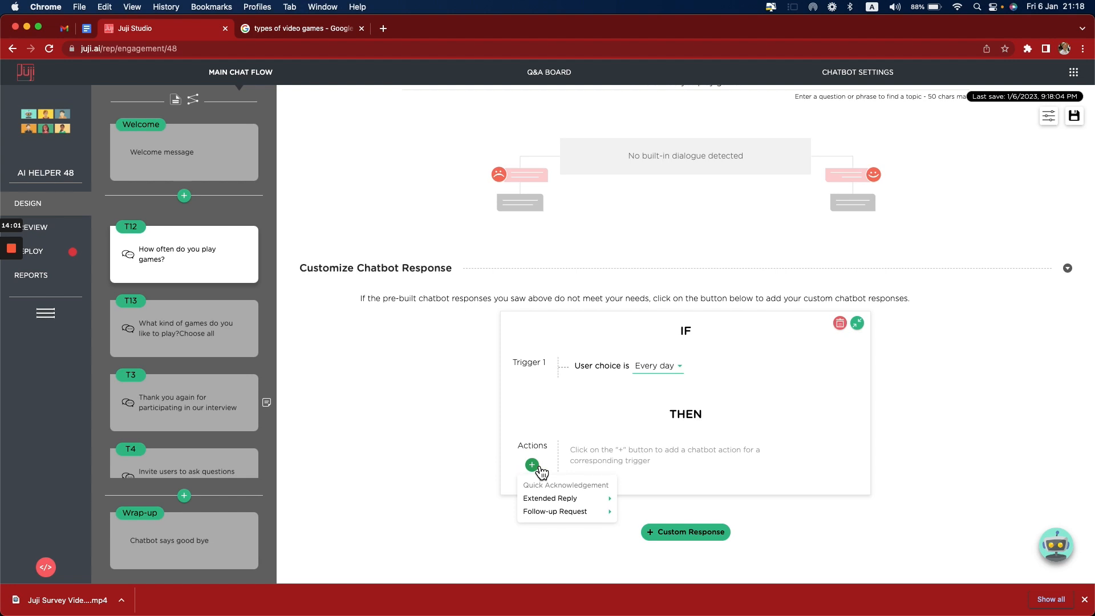
mouse_move(596, 499)
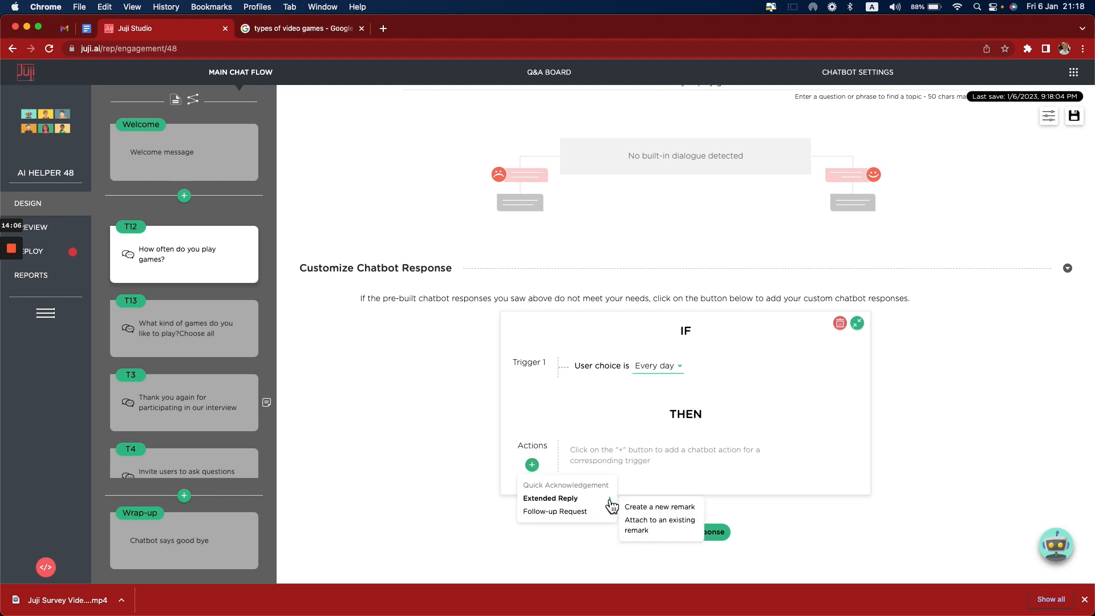
left_click(657, 509)
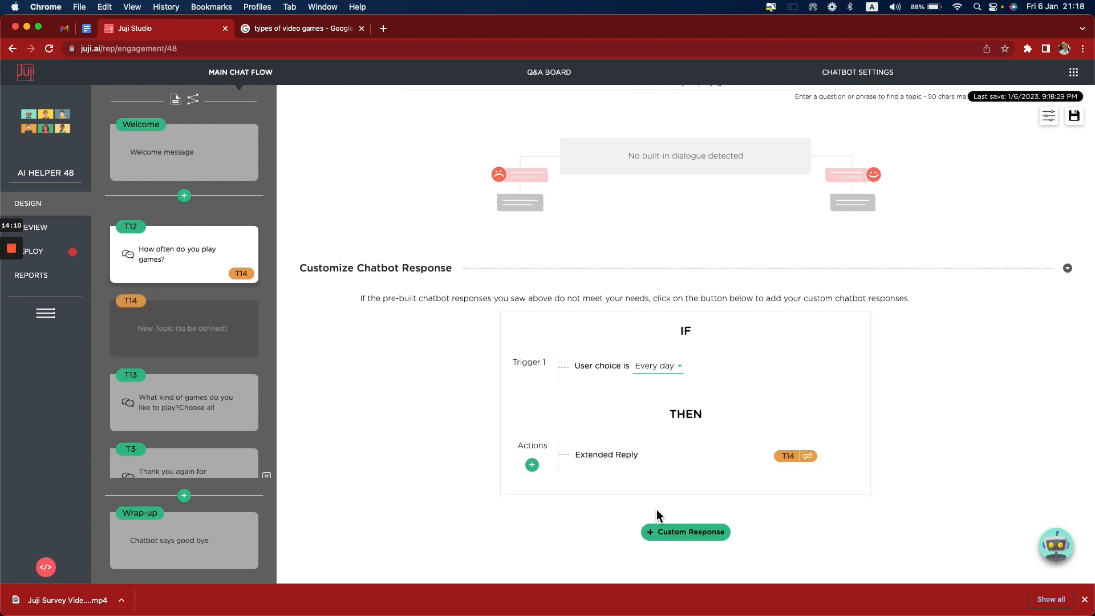
Define the new T14 topic as a plain text message reading "Wow you must love playing games and I guess you are a super player."
mouse_move(185, 344)
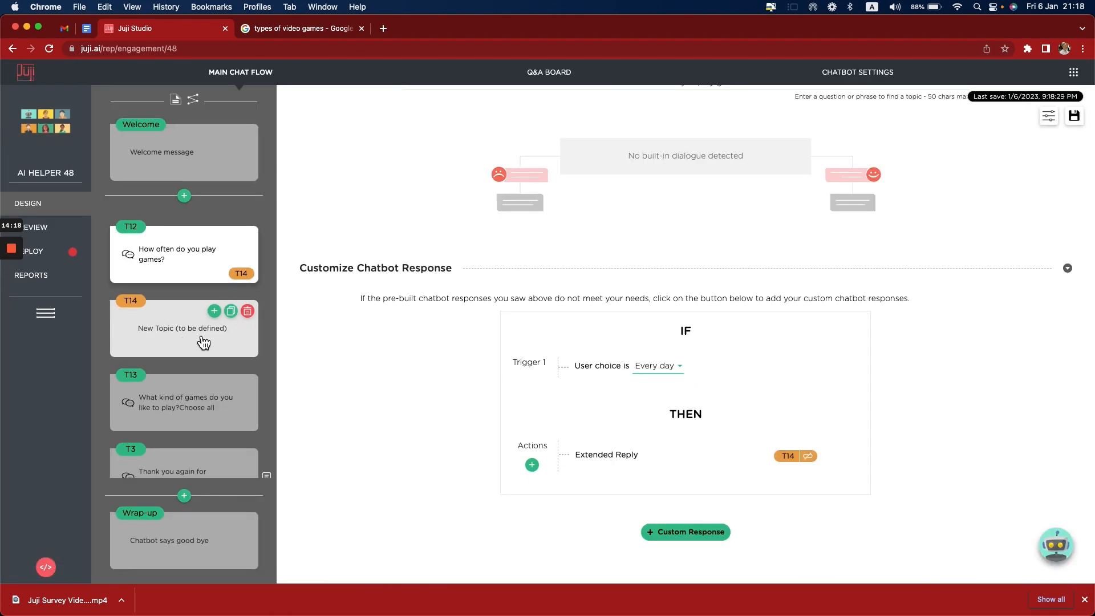
left_click(204, 343)
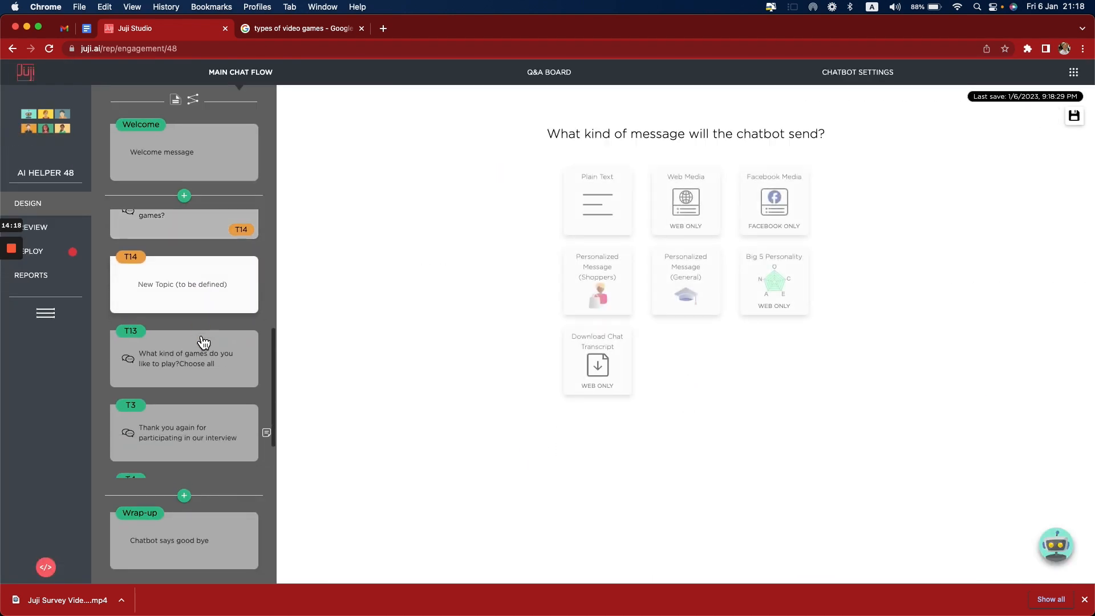
left_click(612, 196)
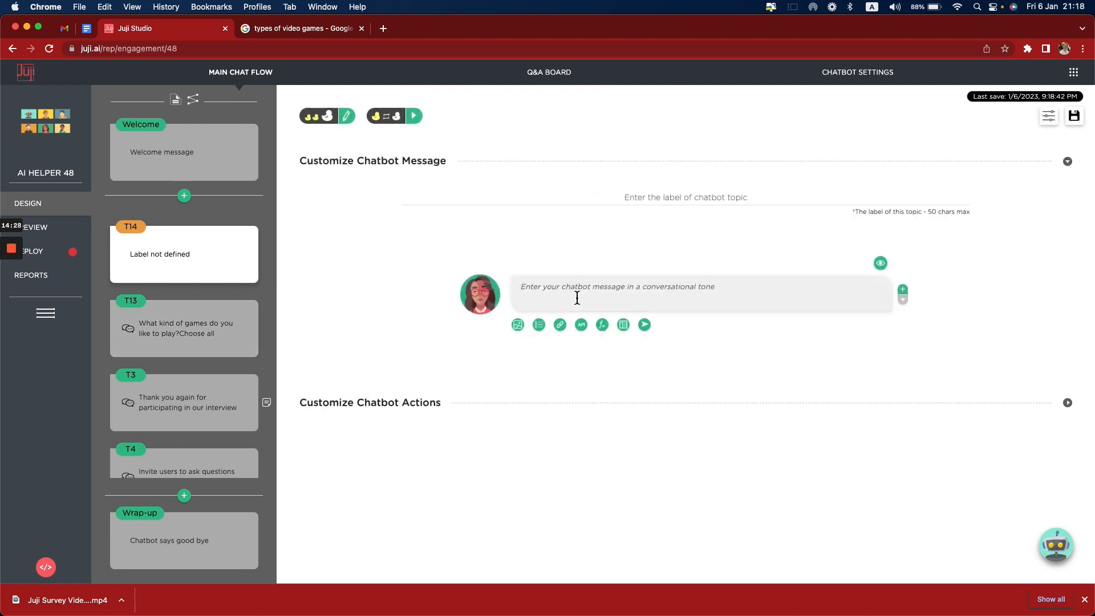
left_click(577, 297)
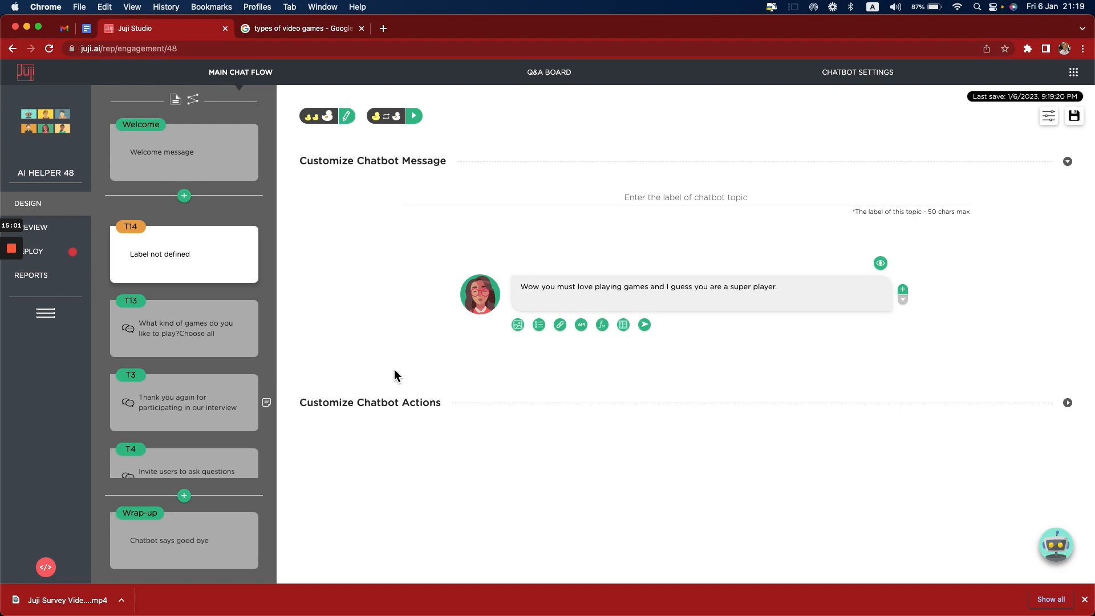
Test the custom reply in the preview chat by submitting "Every day" as the answer to how often games are played
mouse_move(177, 266)
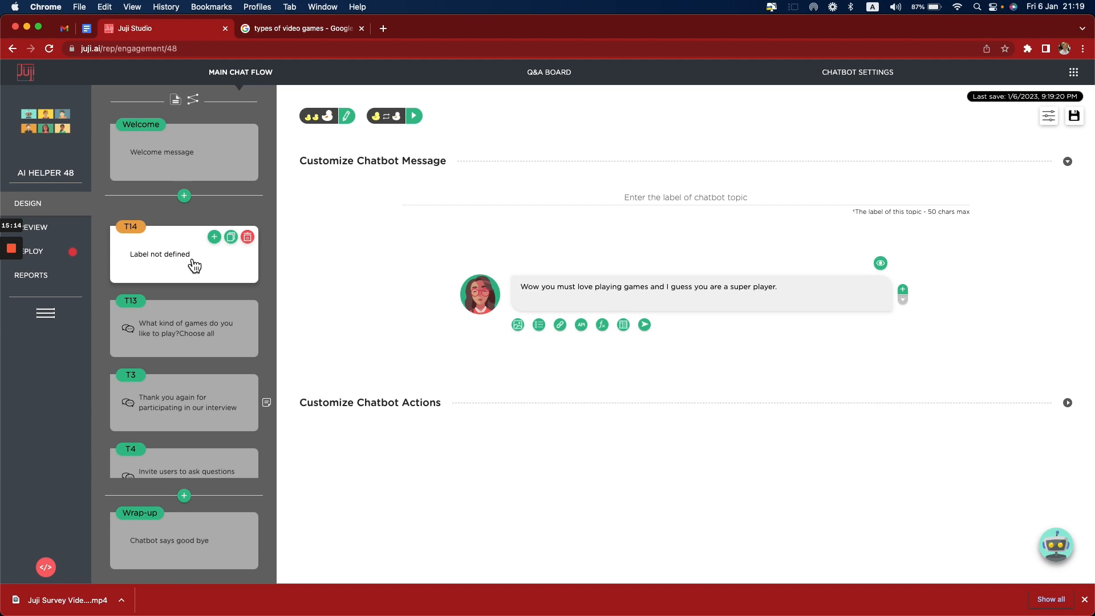
scroll(194, 266, "up", 2)
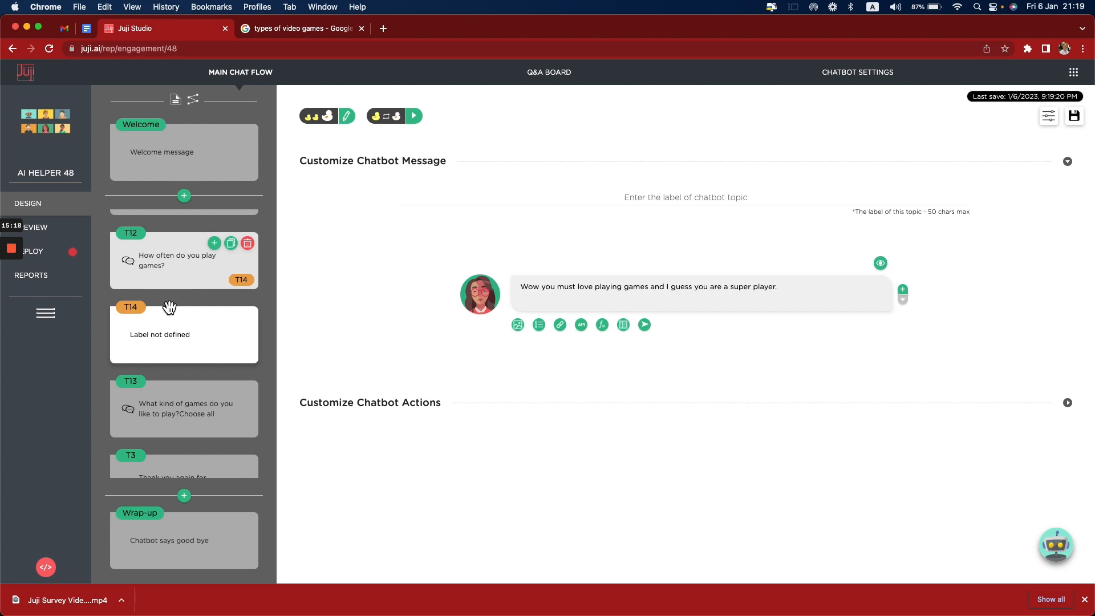
left_click(48, 231)
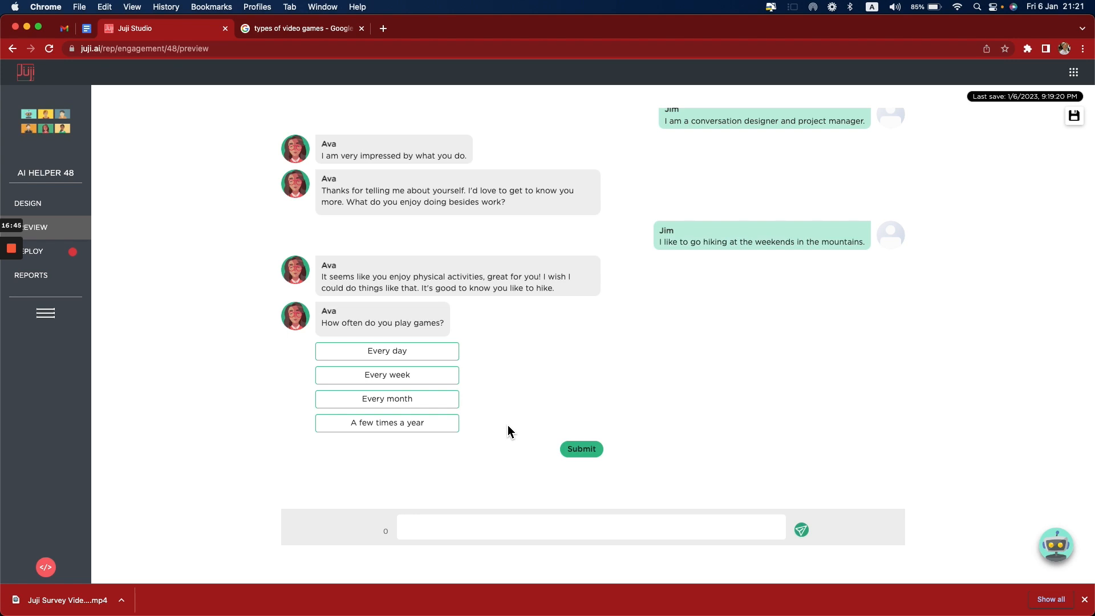
left_click(395, 358)
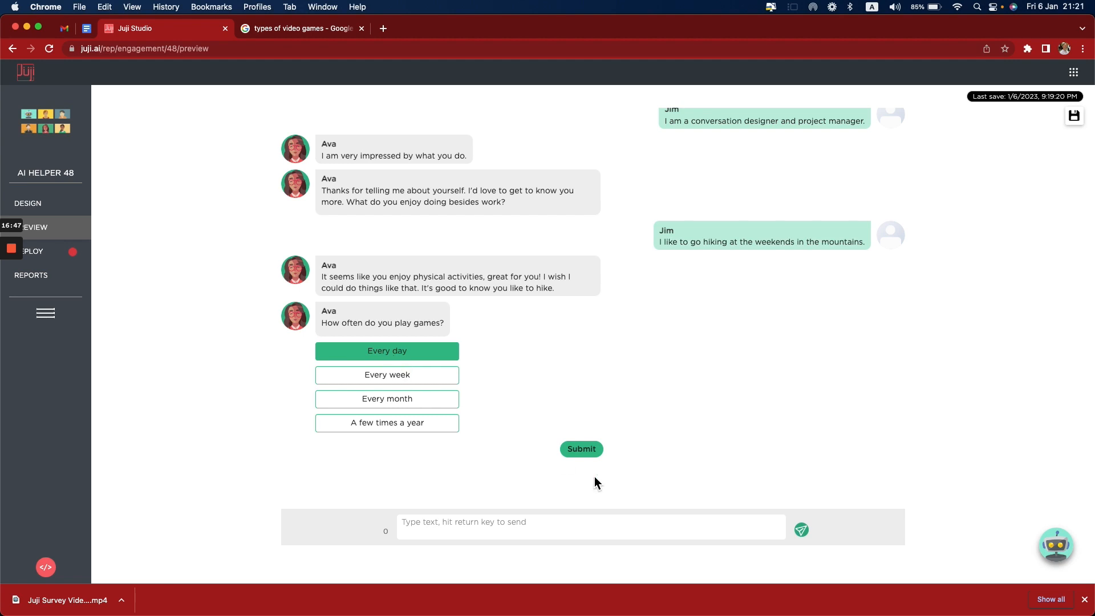
left_click(583, 453)
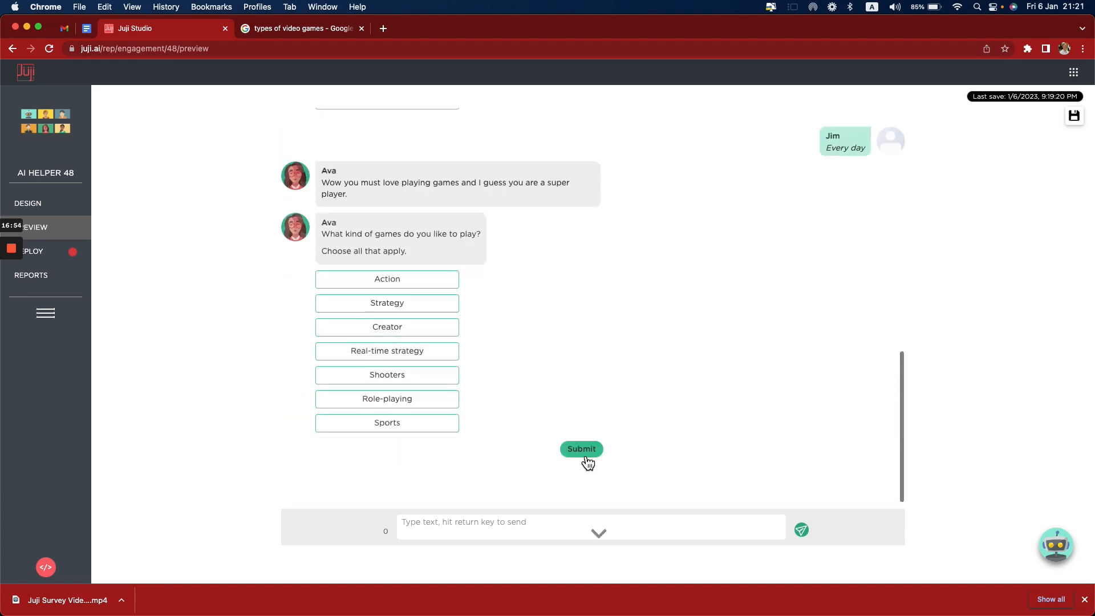
scroll(588, 463, "up", 3)
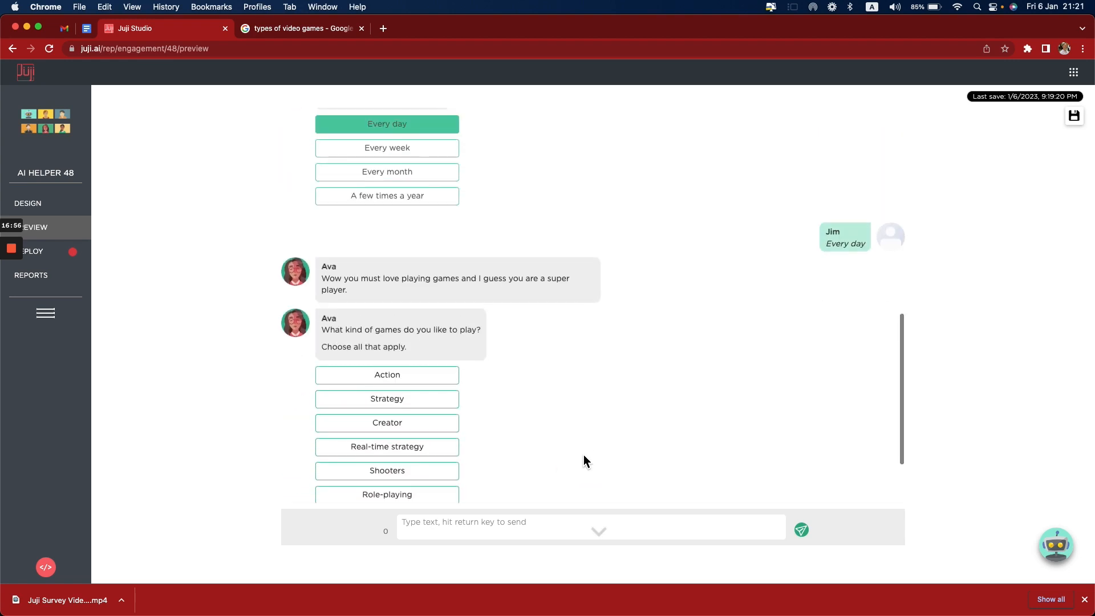